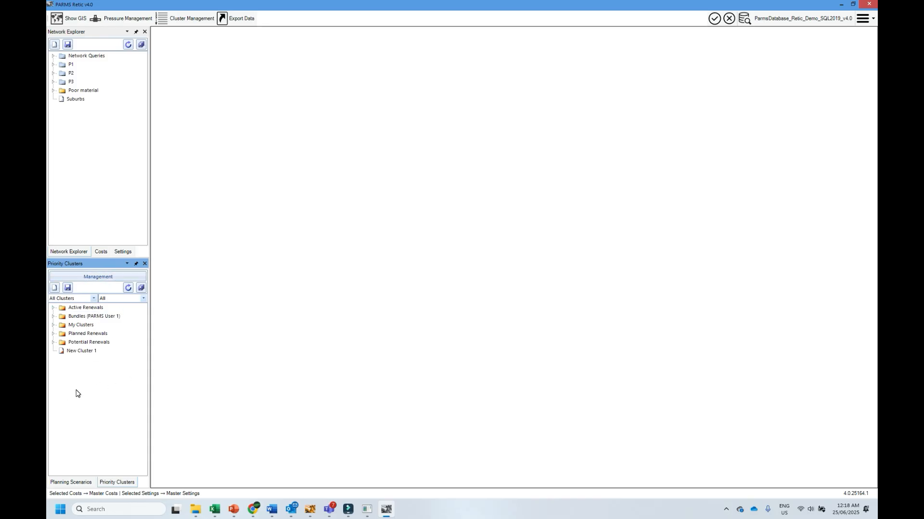
# - Filter the priority clusters list to My Clusters and switch it back to All Clusters
pyautogui.moveTo(63, 323); pyautogui.dragTo(68, 302)
pyautogui.click(70, 299)
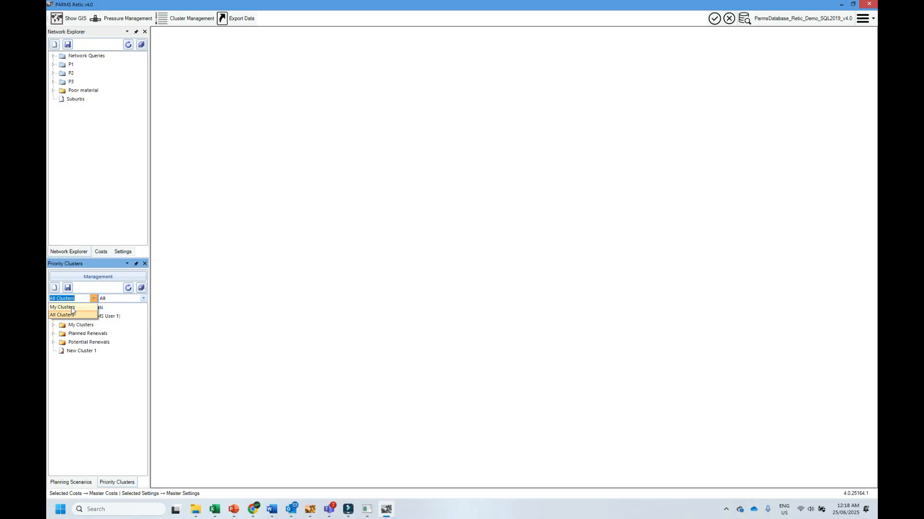
pyautogui.click(72, 308)
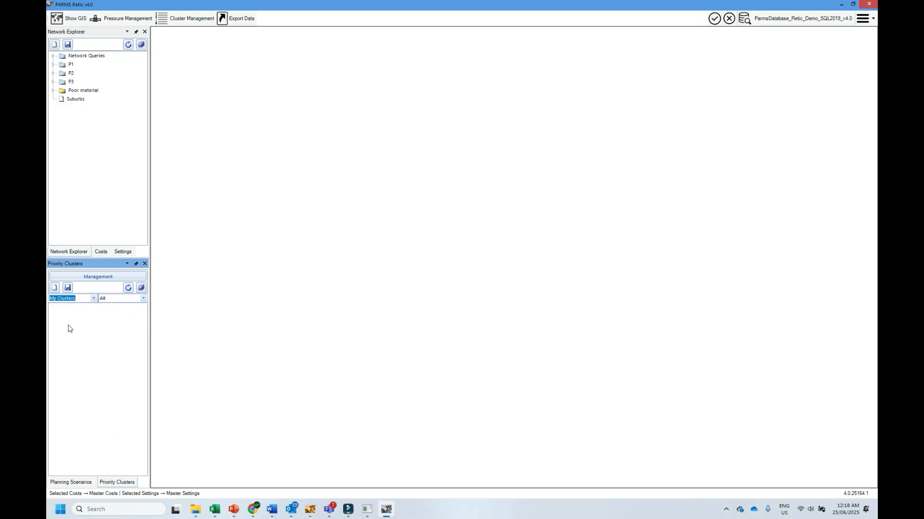
pyautogui.click(93, 300)
pyautogui.click(79, 314)
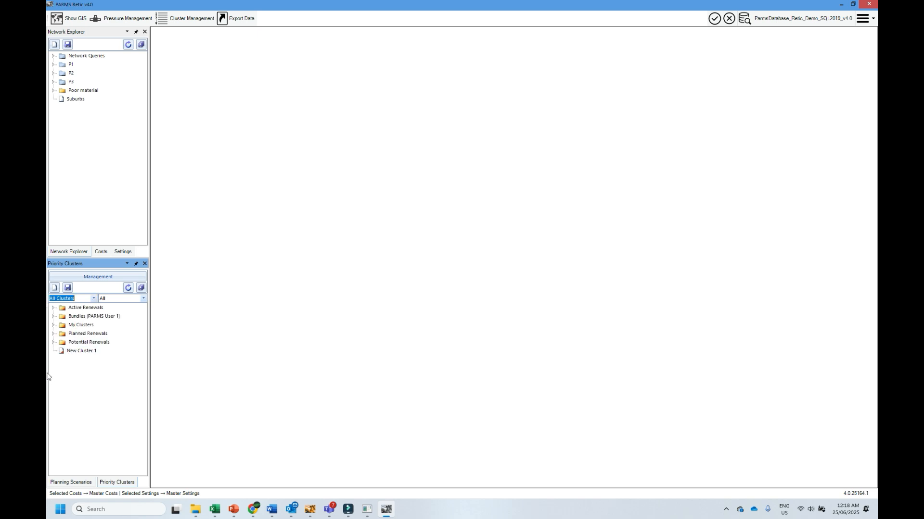
# - Open cluster P2a 141767 from Potential Renewals and step through its Query and Define views to the Display map
pyautogui.click(53, 342)
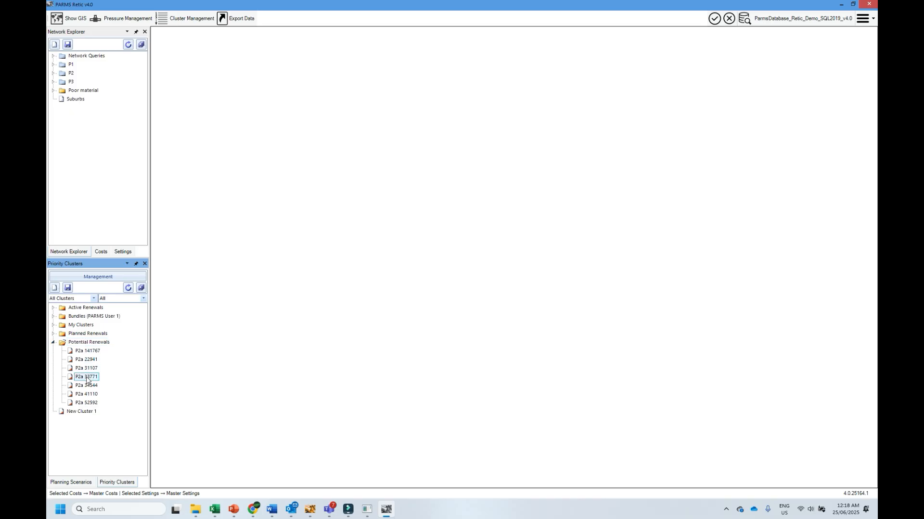
pyautogui.click(87, 350)
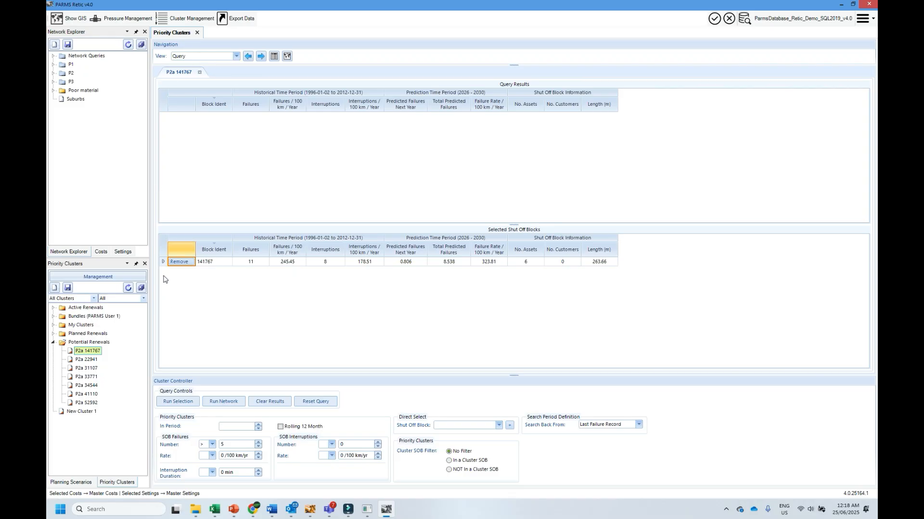
pyautogui.click(262, 56)
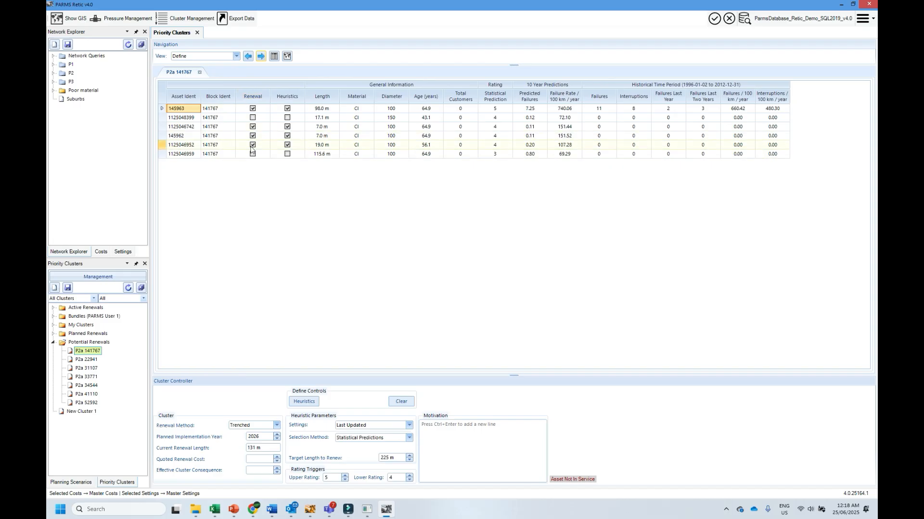
pyautogui.click(259, 57)
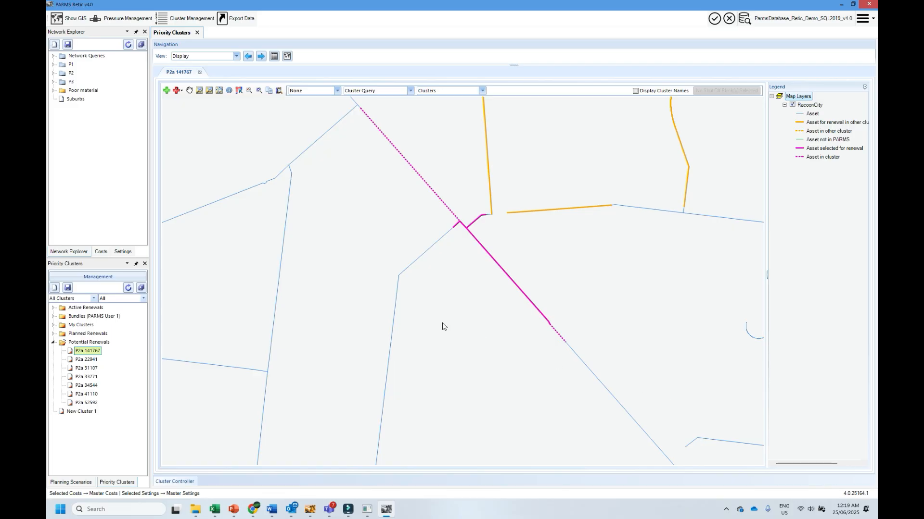
# - Identify the long dashed cluster asset northwest of the junction on the map and mark it for renewal
pyautogui.click(229, 90)
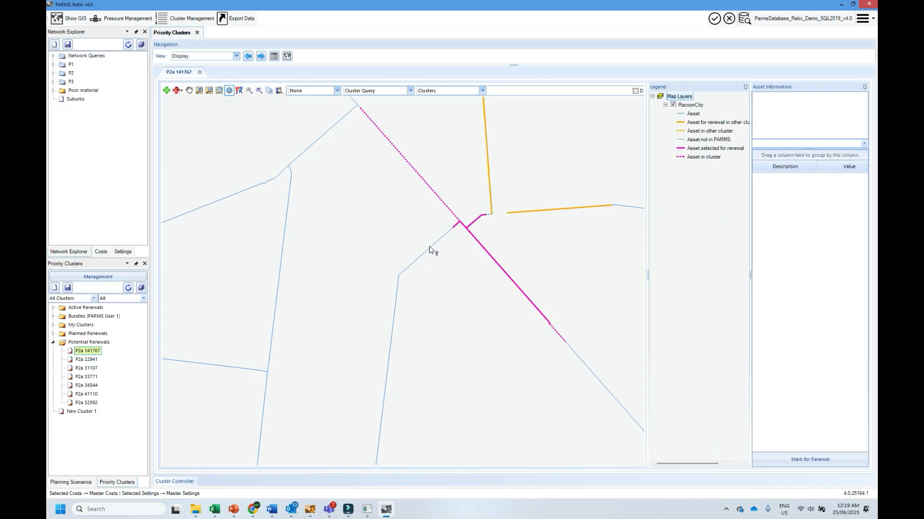
pyautogui.click(447, 206)
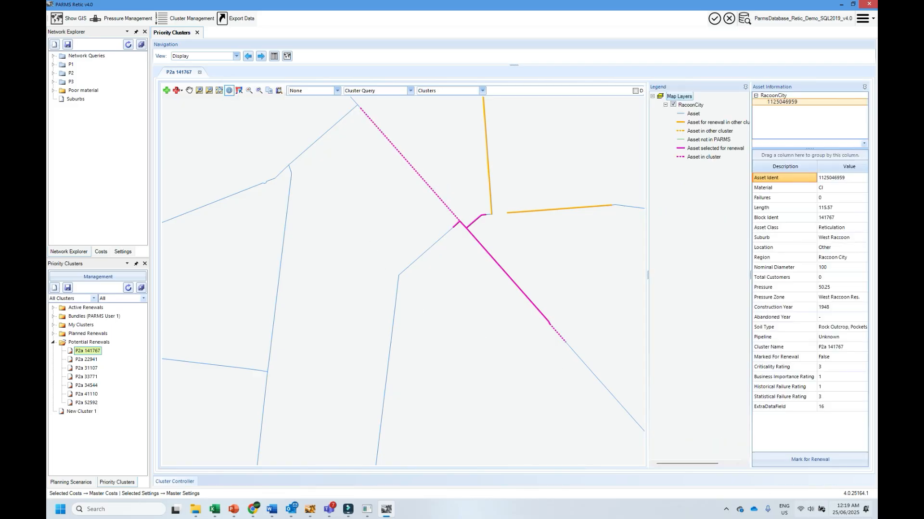
pyautogui.click(810, 459)
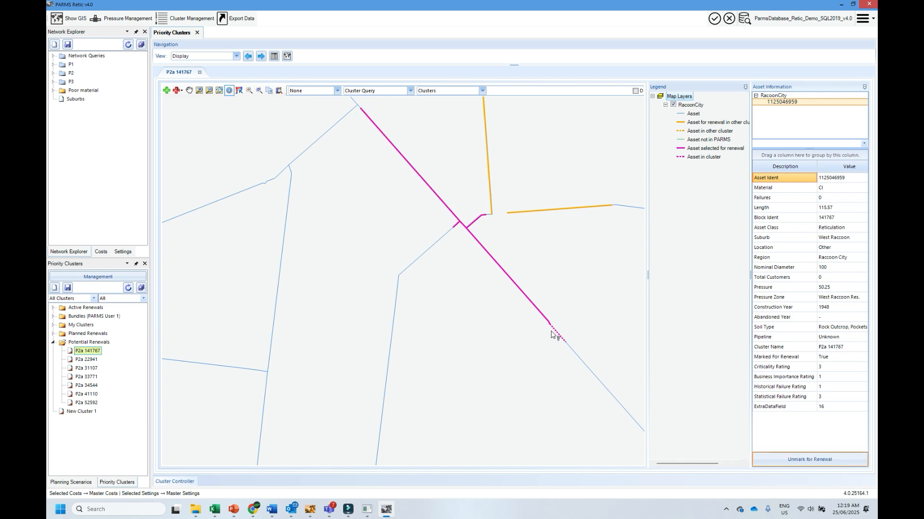
pyautogui.click(247, 57)
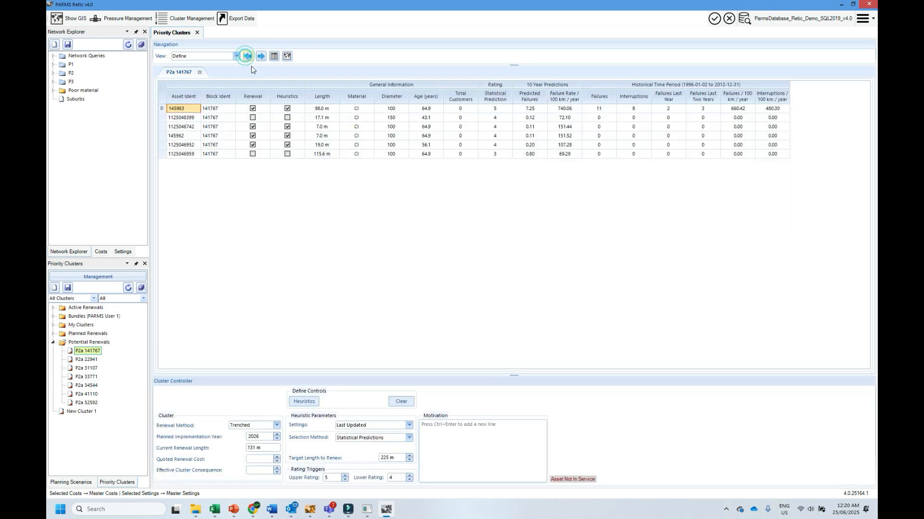
pyautogui.click(253, 118)
pyautogui.click(253, 154)
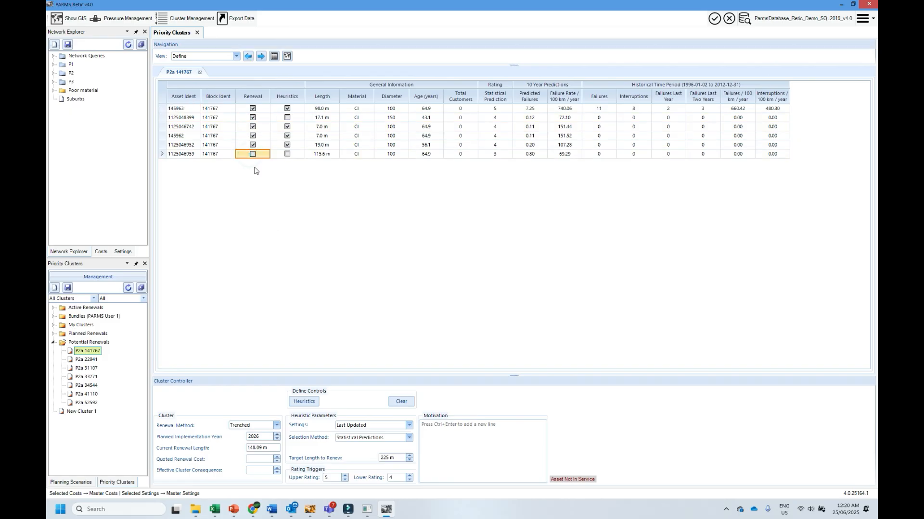
pyautogui.click(69, 289)
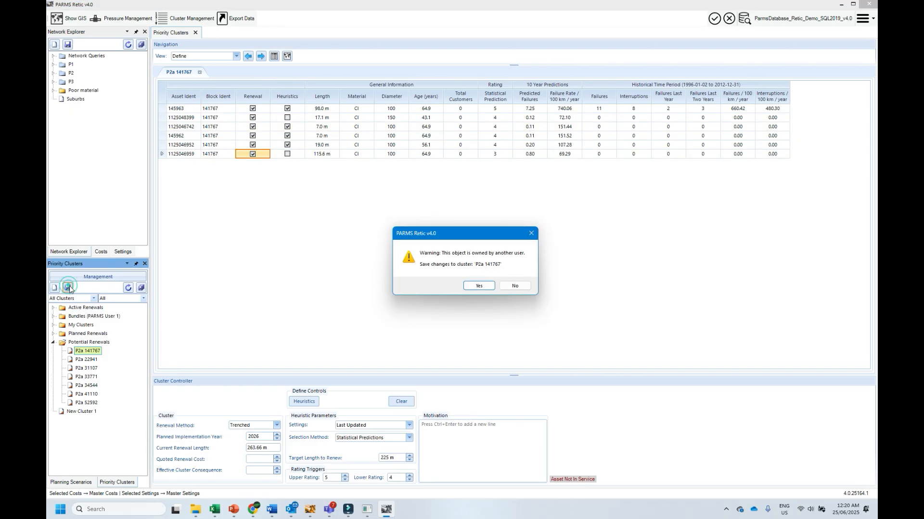
pyautogui.click(478, 287)
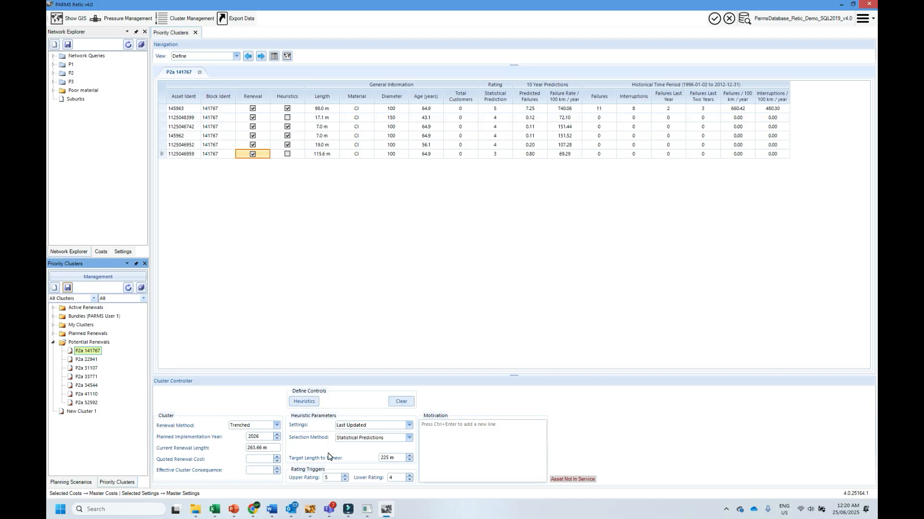
# - Clear the cluster's renewal selection and reselect assets by running the heuristics with Statistical Predictions
pyautogui.click(401, 402)
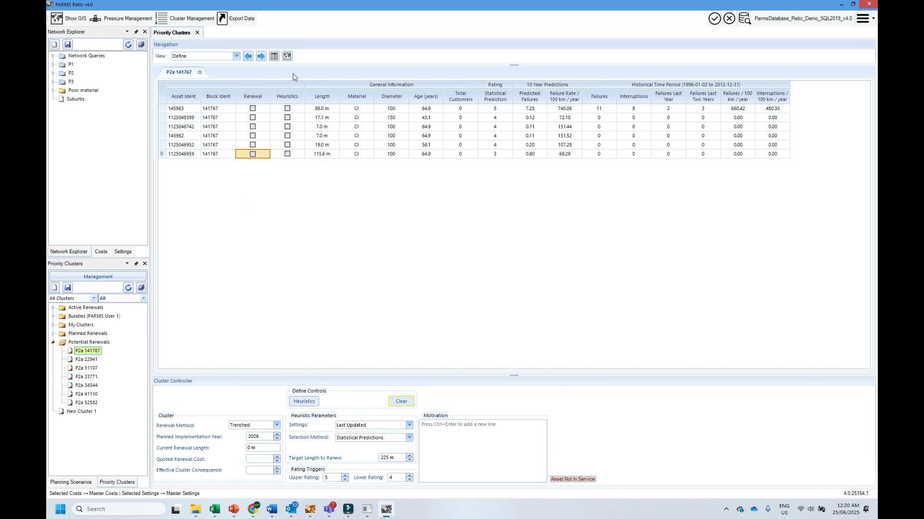
pyautogui.click(299, 401)
# - Review the Statistical Predictions likelihood rating bands in Master Settings, close the settings, and sort the cluster's assets by predicted failure rate
pyautogui.click(121, 251)
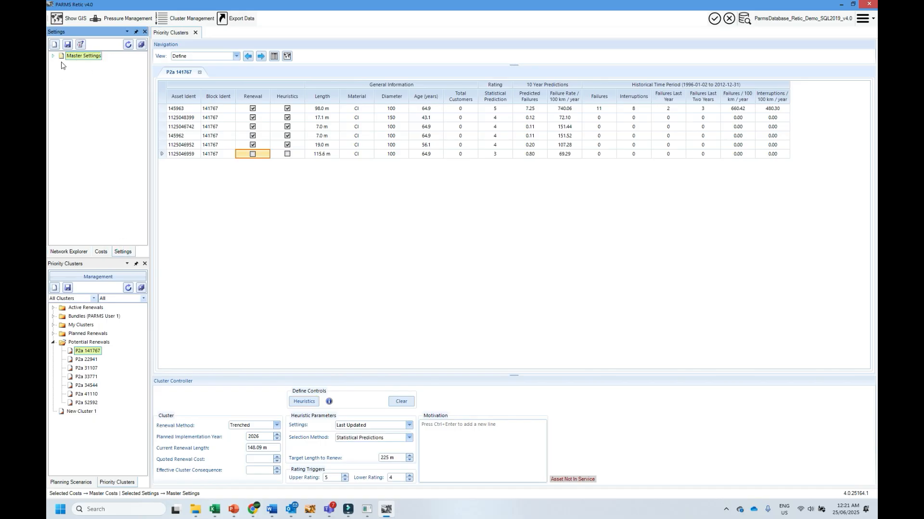
pyautogui.doubleClick(97, 56)
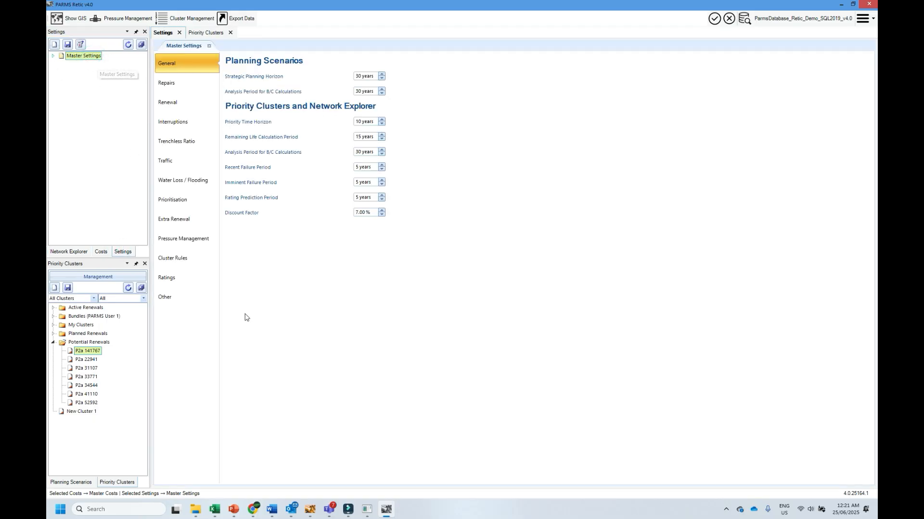
pyautogui.click(163, 278)
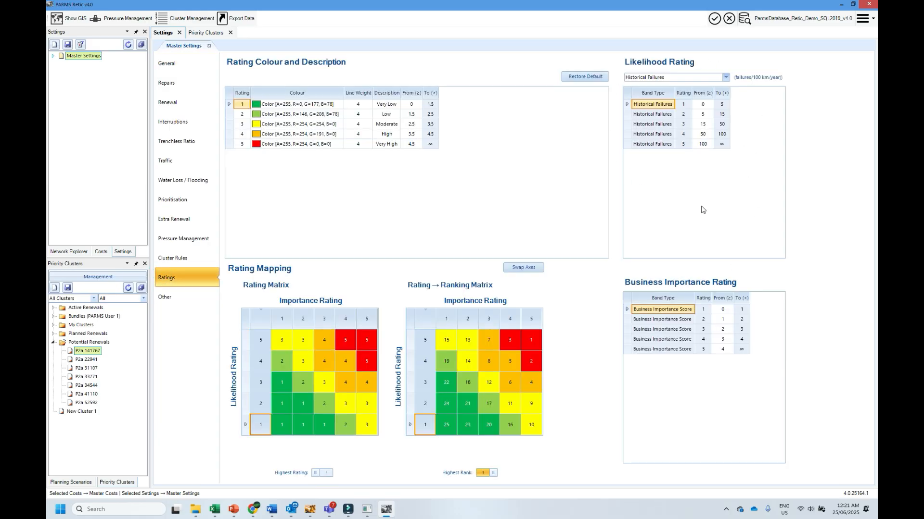
pyautogui.click(725, 78)
pyautogui.click(678, 91)
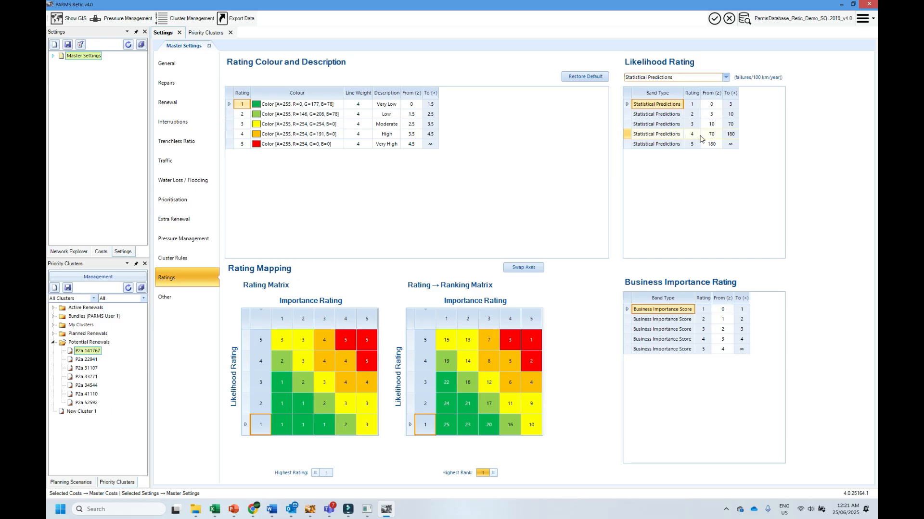
pyautogui.click(710, 134)
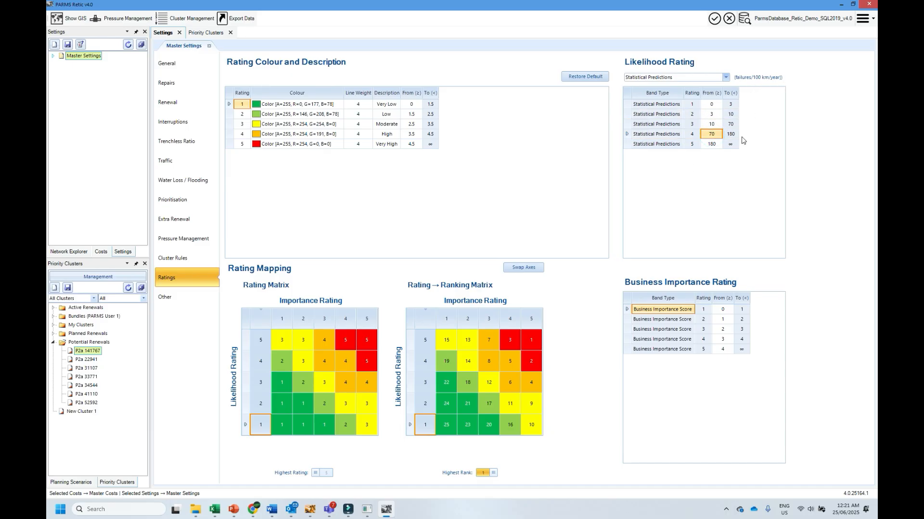
pyautogui.click(208, 45)
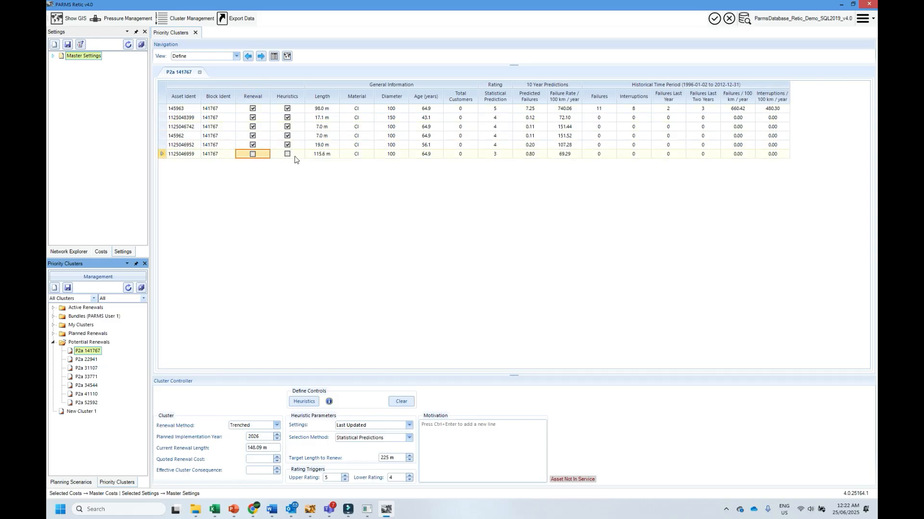
pyautogui.click(566, 99)
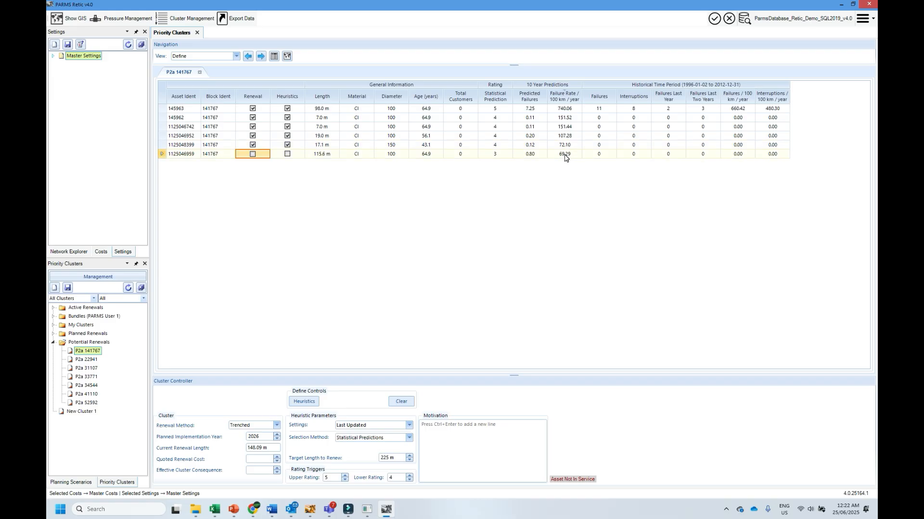
# - In the Master Settings ratings, set the Statistical Predictions lower bound for rating 4 to 65, then save and close the settings
pyautogui.click(81, 57)
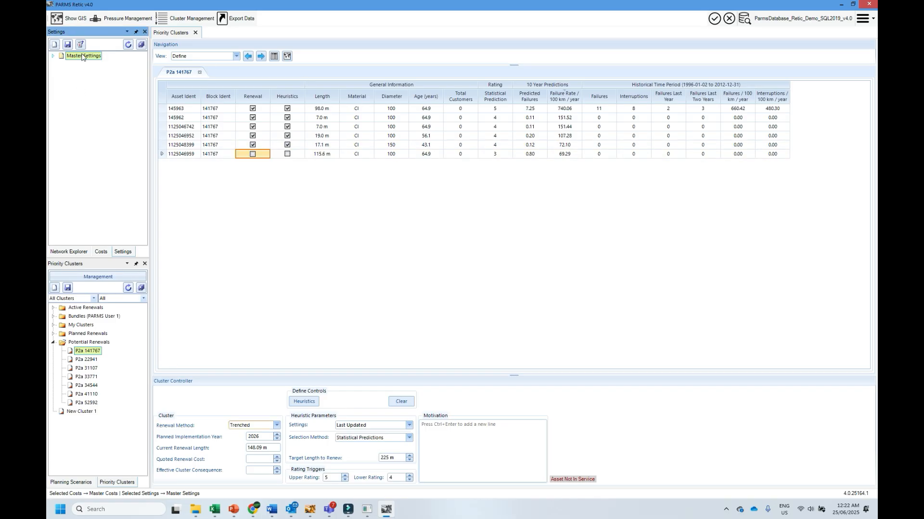
pyautogui.doubleClick(83, 56)
pyautogui.click(170, 279)
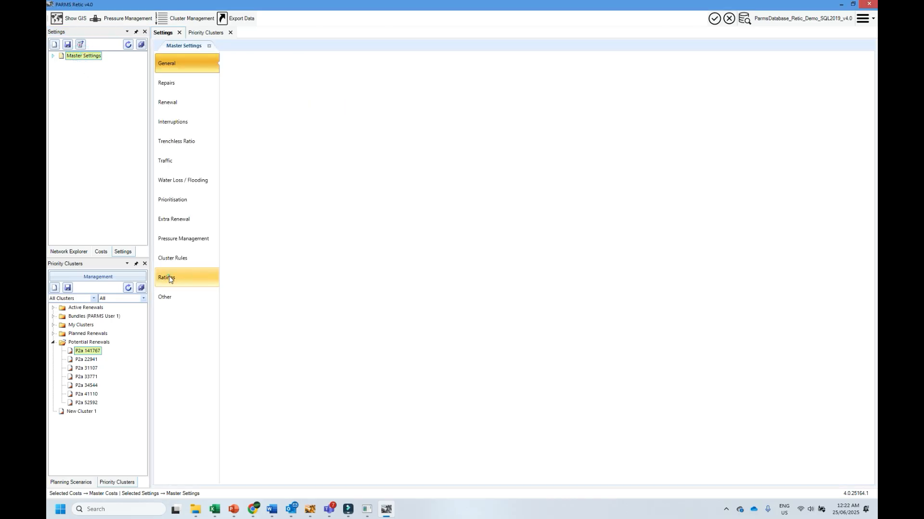
pyautogui.click(725, 79)
pyautogui.click(691, 94)
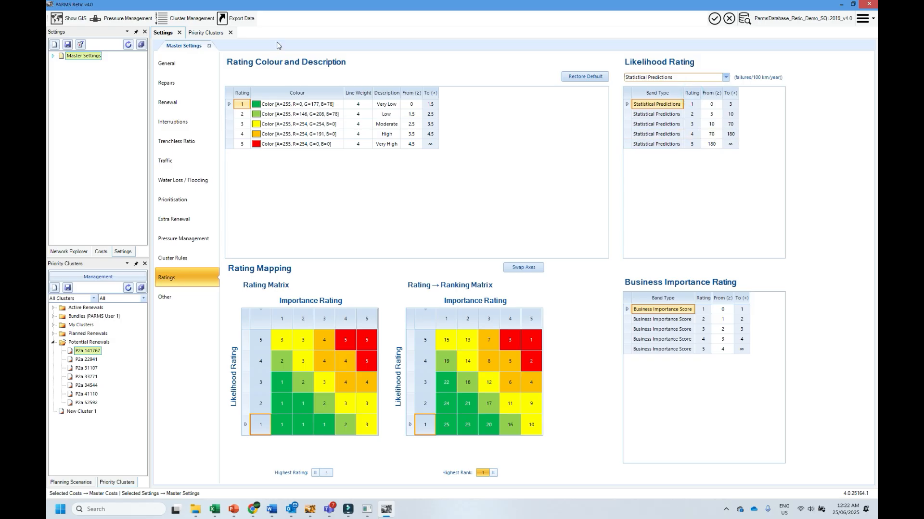
pyautogui.click(222, 33)
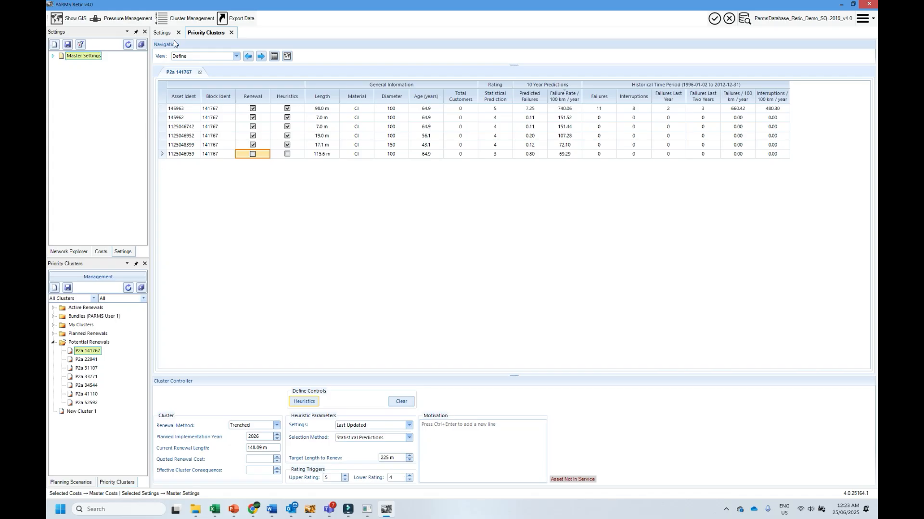
pyautogui.click(158, 33)
pyautogui.click(711, 134)
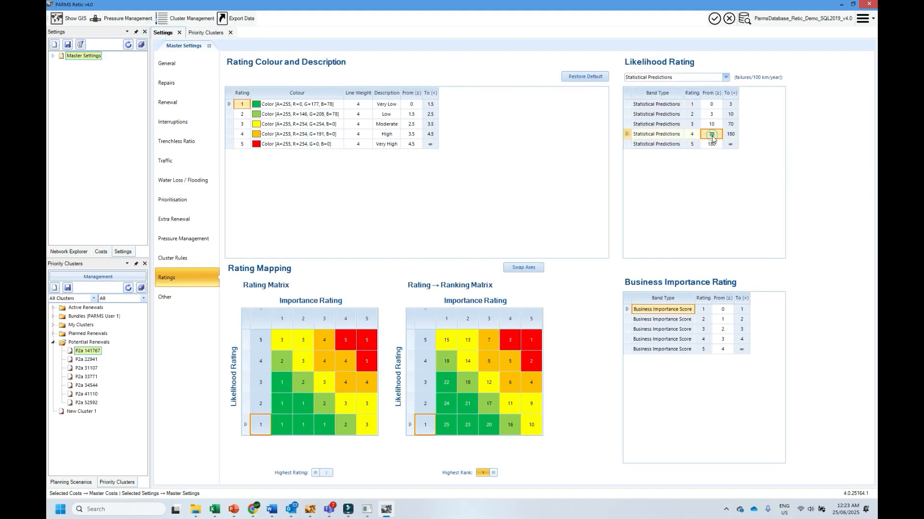
pyautogui.write('65')
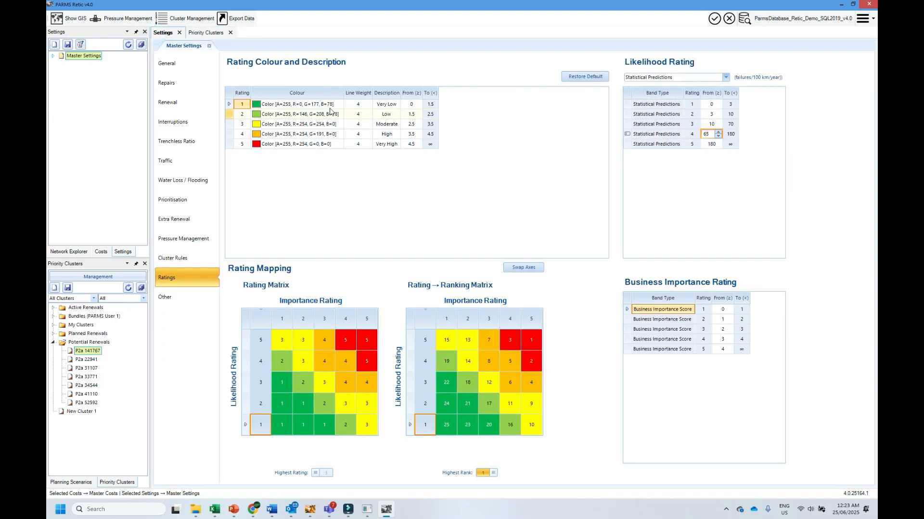
pyautogui.click(210, 46)
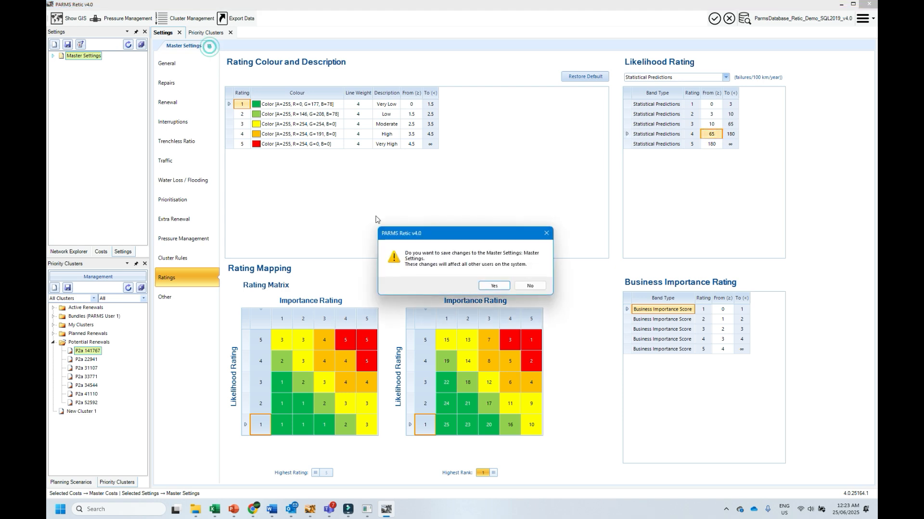
pyautogui.click(498, 284)
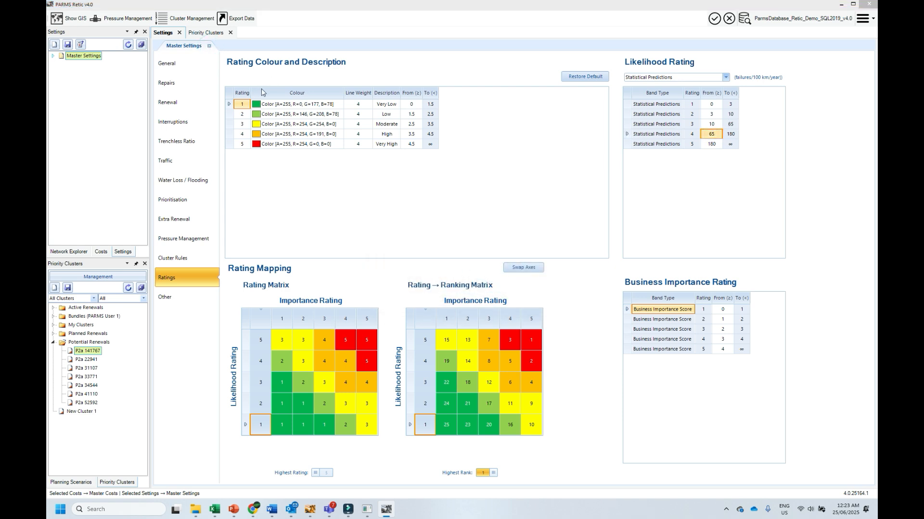
pyautogui.click(180, 32)
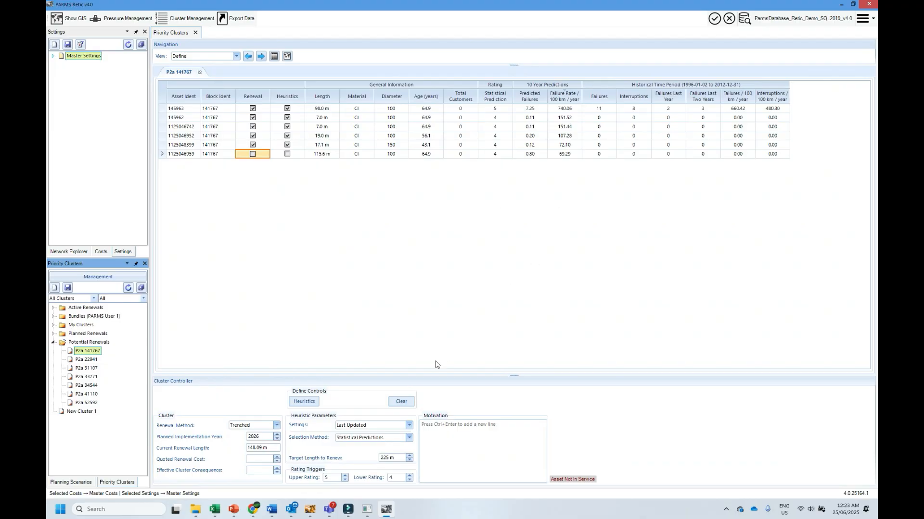
# - Clear the renewal selection of cluster P2a 141767 and rerun the heuristics using the updated rating bands
pyautogui.click(401, 404)
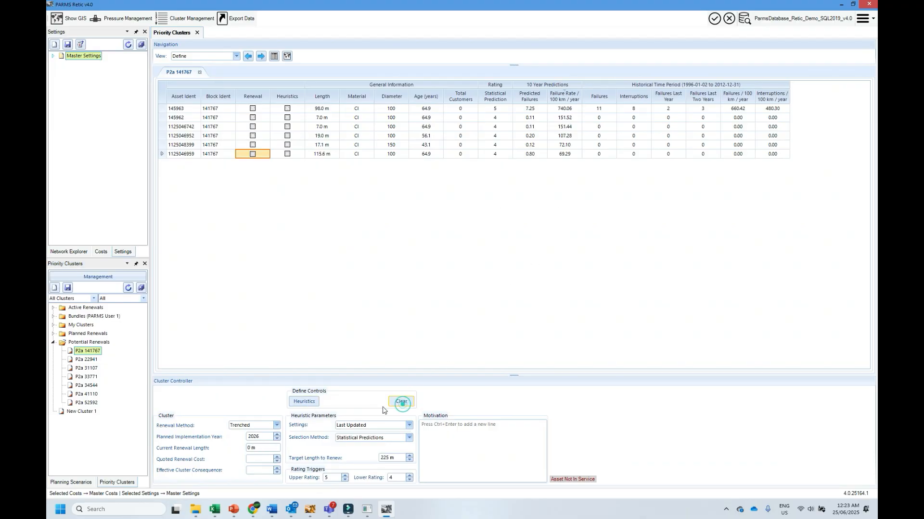
pyautogui.click(301, 404)
# - Close cluster P2a 141767 without saving its changes and return to the Network Explorer
pyautogui.click(199, 72)
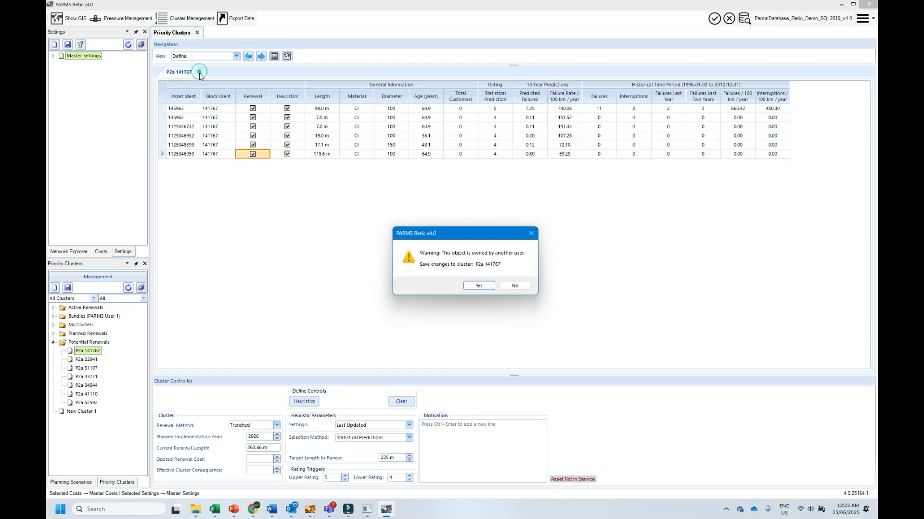
pyautogui.click(513, 286)
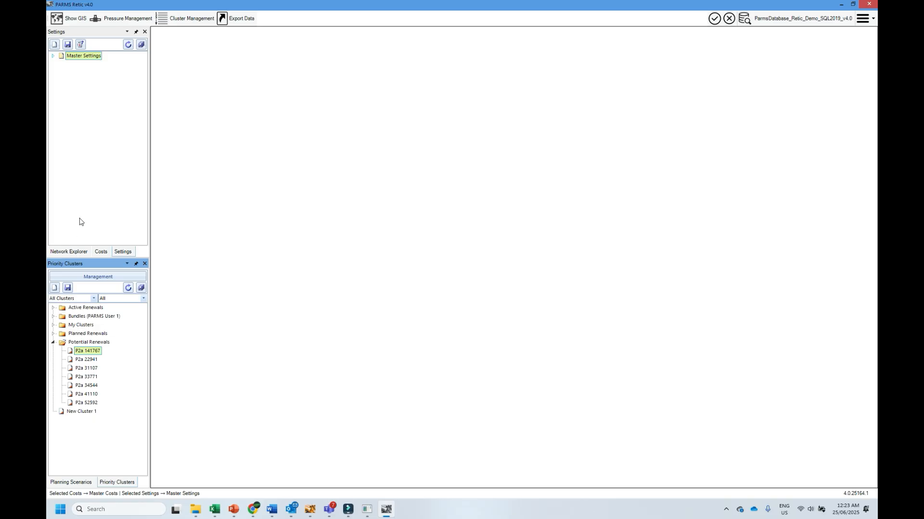
pyautogui.click(73, 251)
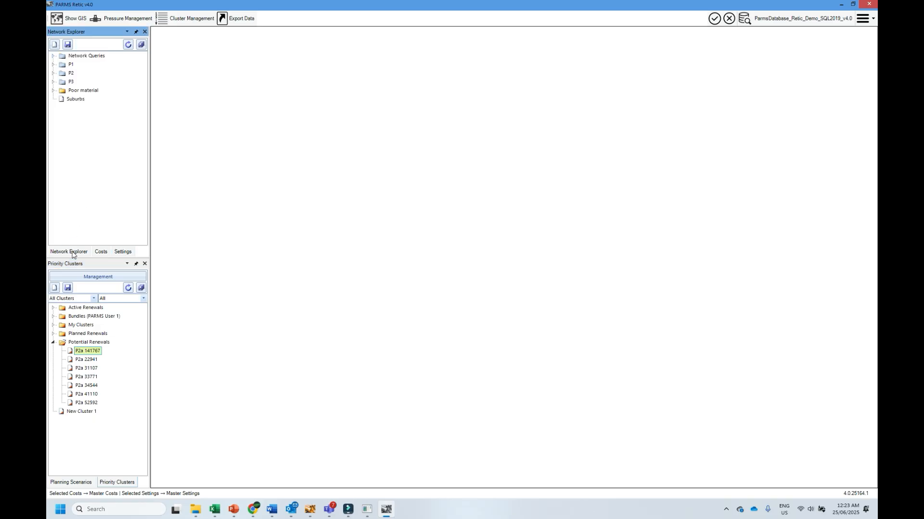
# - Expand the P3 query folder and open the Cluster Generator for the whole folder
pyautogui.doubleClick(71, 81)
pyautogui.click(78, 91)
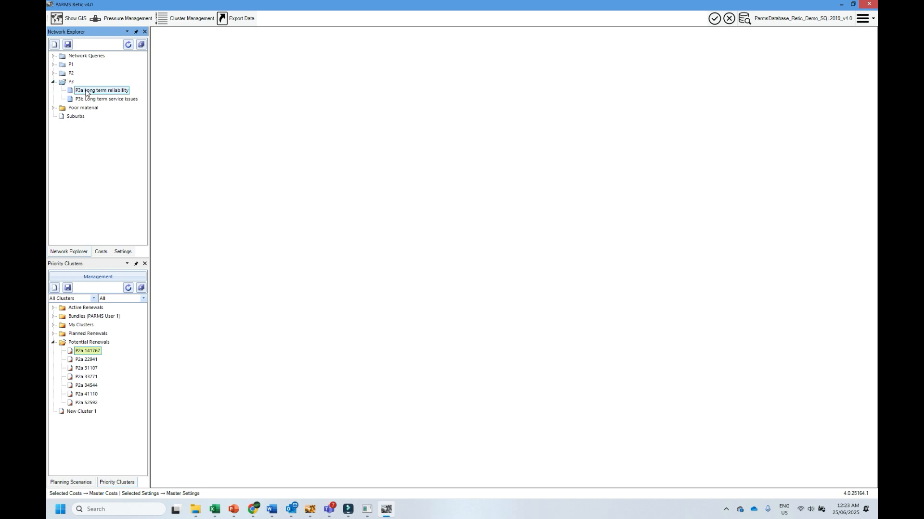
pyautogui.click(71, 83)
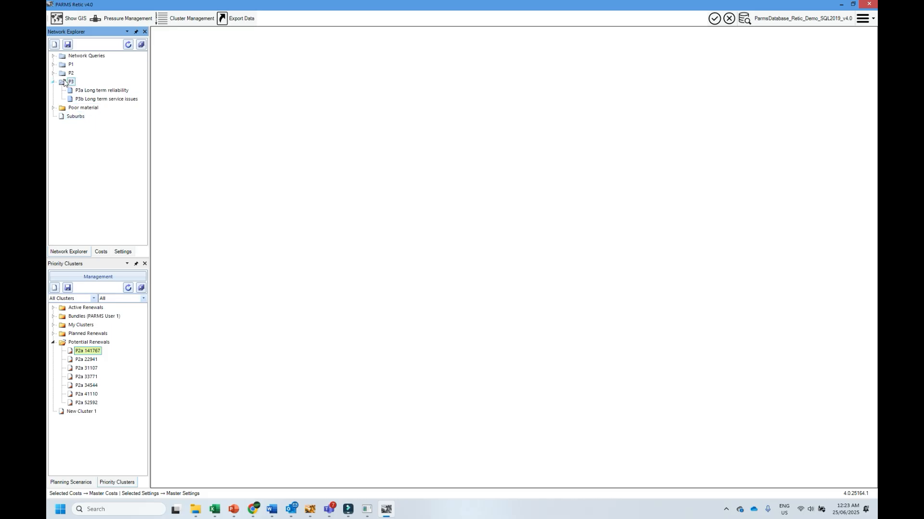
pyautogui.rightClick(66, 82)
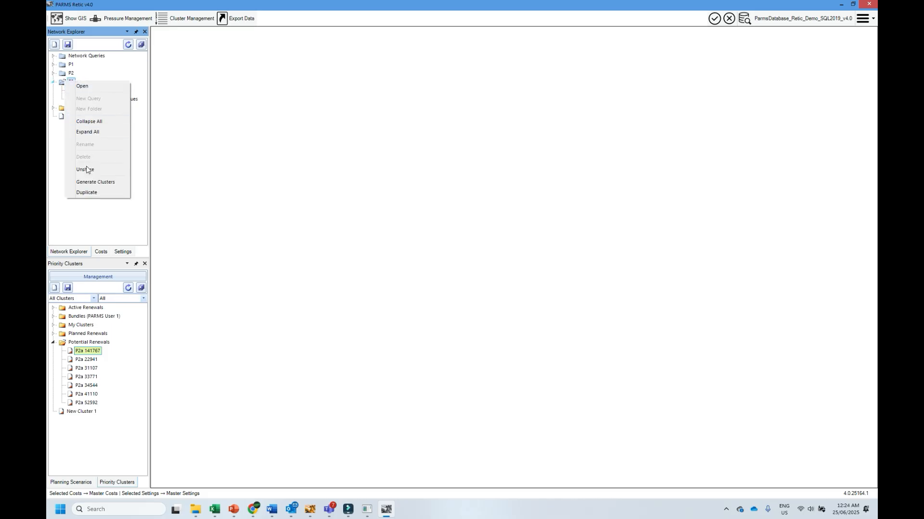
pyautogui.click(95, 182)
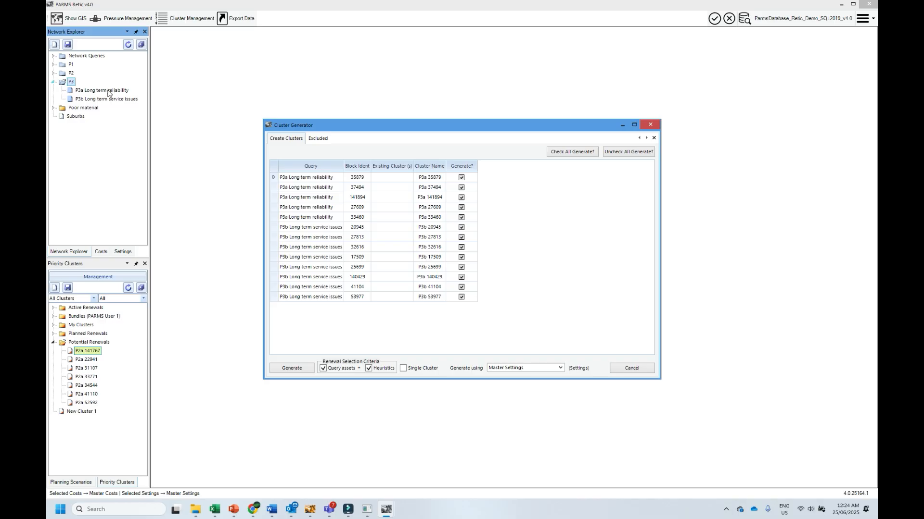
# - Include all excluded P3 blocks for generation, check the updated list of clusters to create, and cancel the generator
pyautogui.click(315, 139)
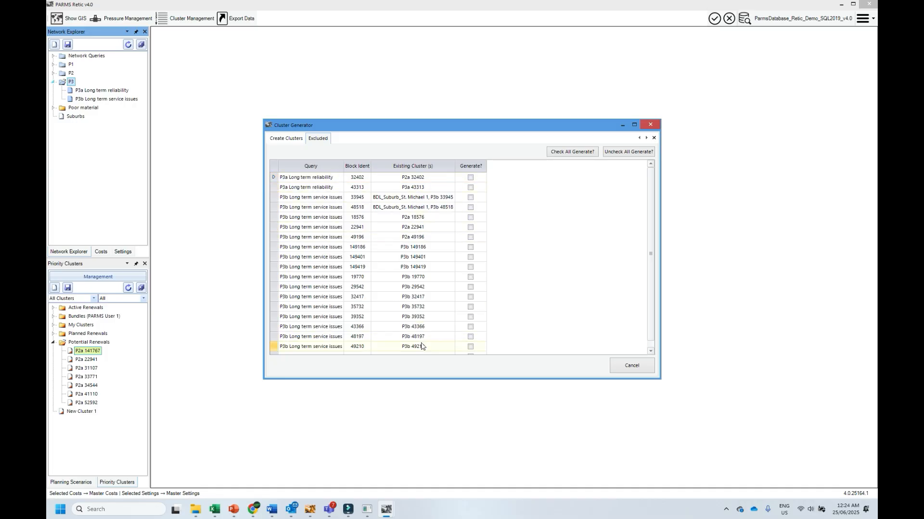
pyautogui.click(585, 151)
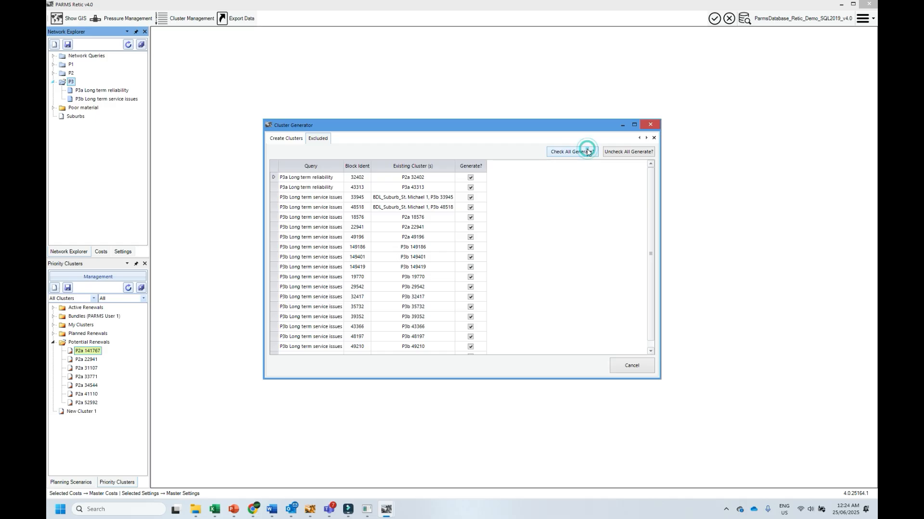
pyautogui.click(294, 139)
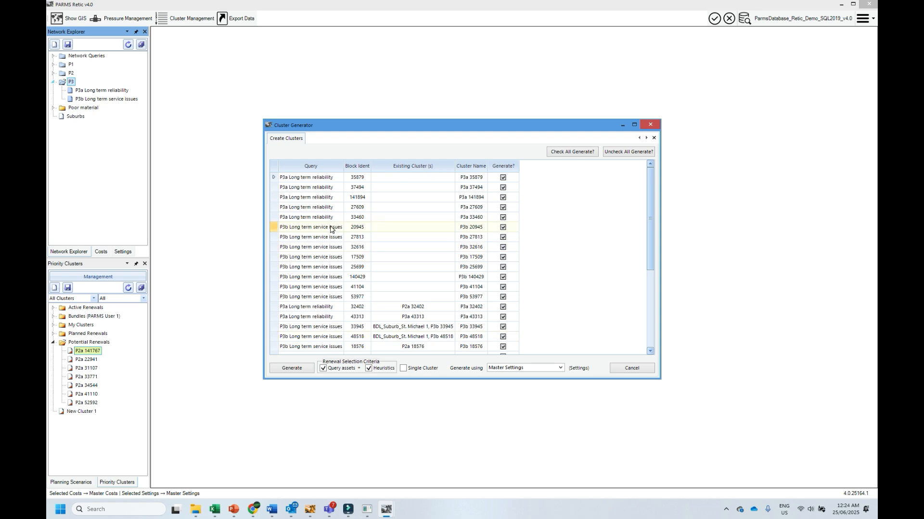
pyautogui.click(643, 368)
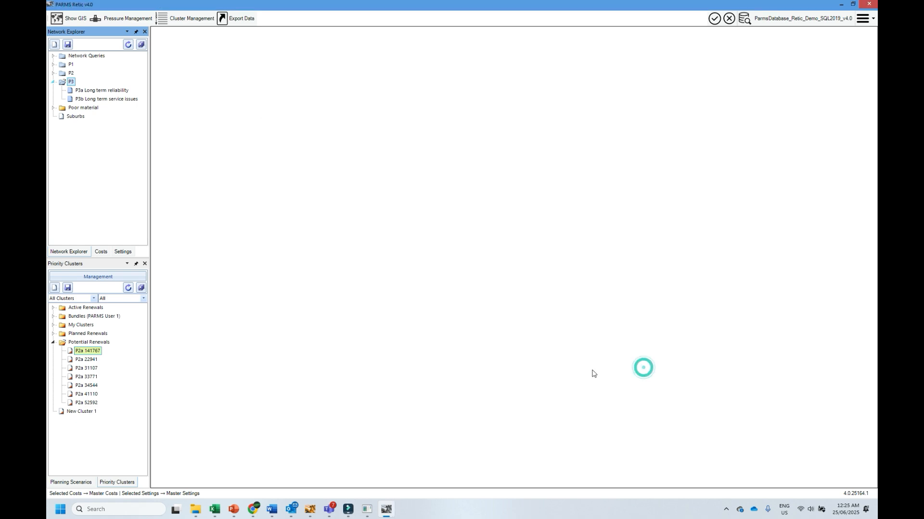
# - Reopen the Cluster Generator for the P3 folder and display the Cluster Rules in Master Settings
pyautogui.rightClick(66, 83)
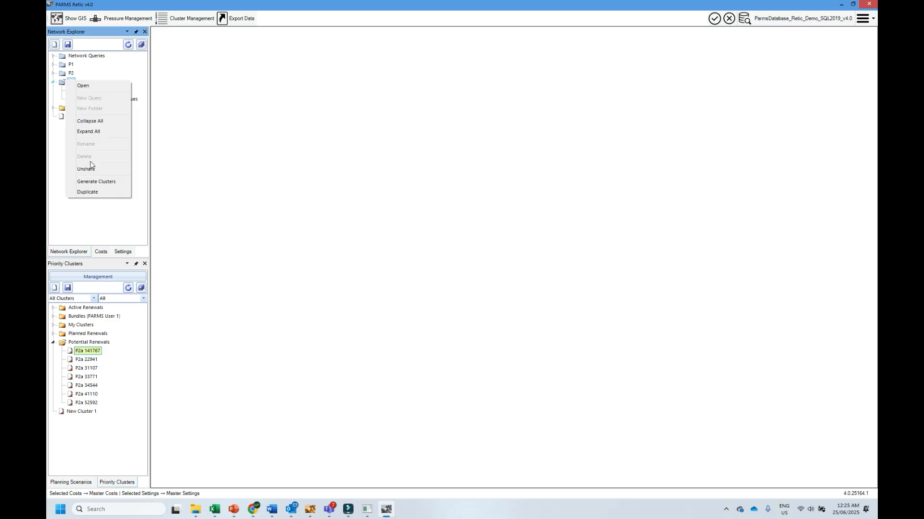
pyautogui.click(91, 180)
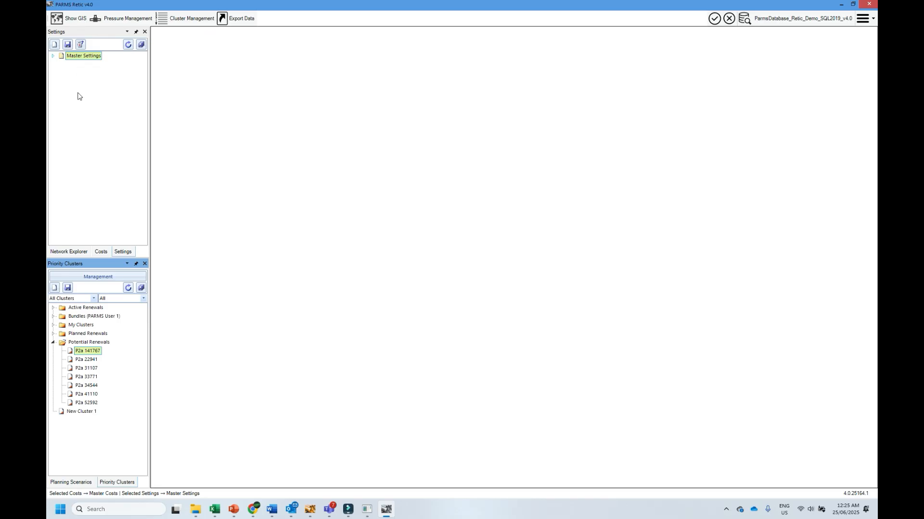
pyautogui.doubleClick(76, 56)
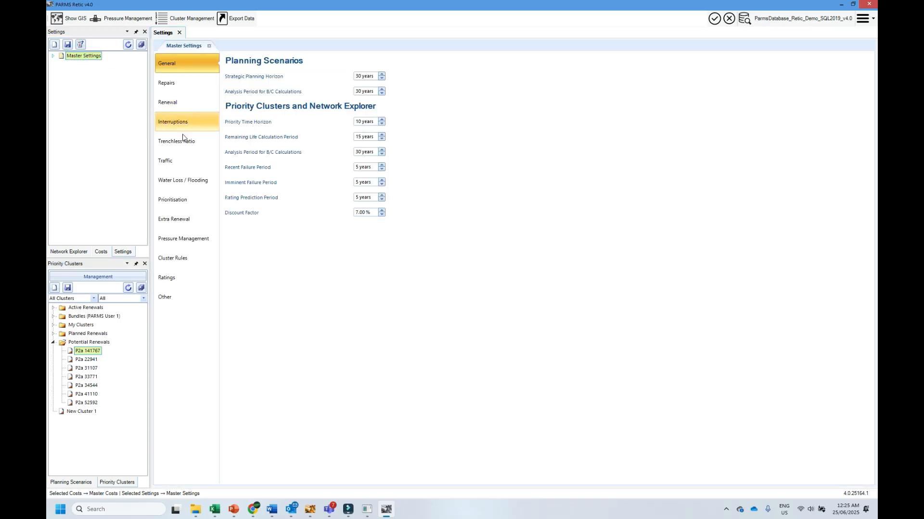
pyautogui.click(167, 261)
pyautogui.click(167, 261)
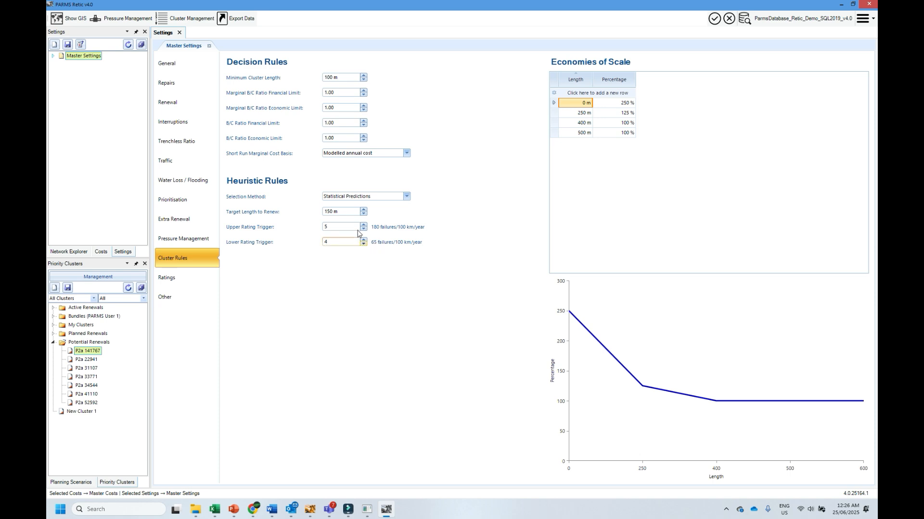
# - Try Historical Failures as the heuristic selection method, restore Statistical Predictions, review the remaining options, and close the settings
pyautogui.click(406, 197)
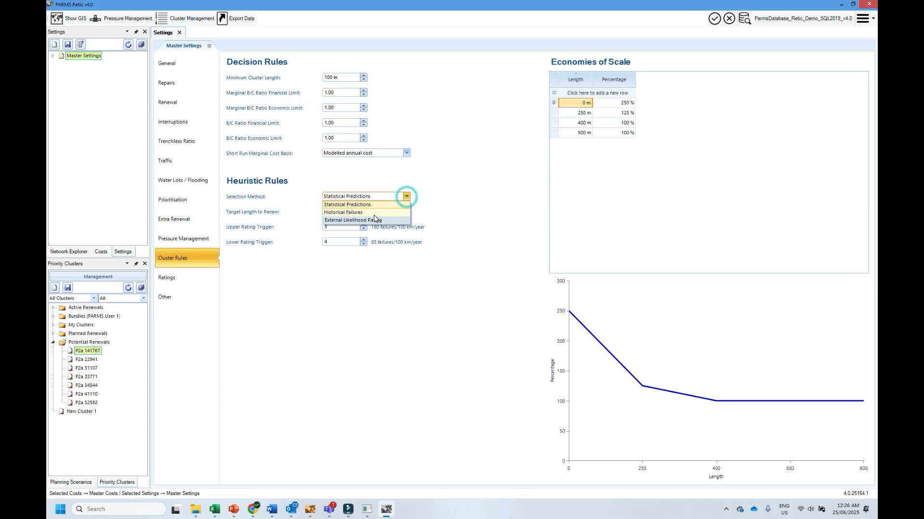
pyautogui.click(367, 212)
pyautogui.click(406, 197)
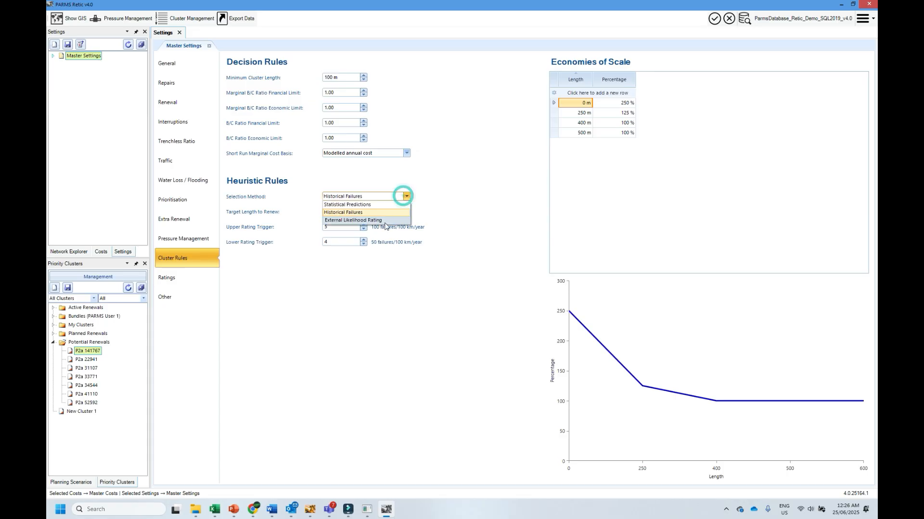
pyautogui.click(369, 207)
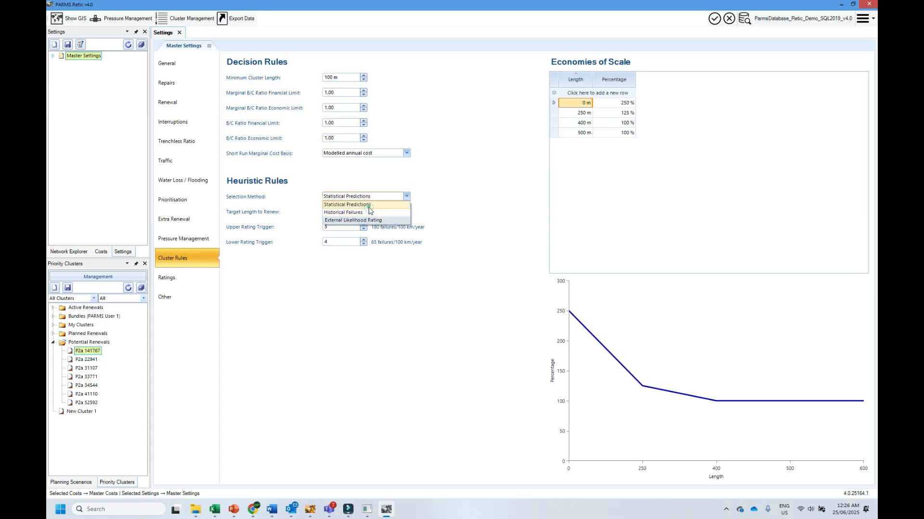
pyautogui.click(407, 196)
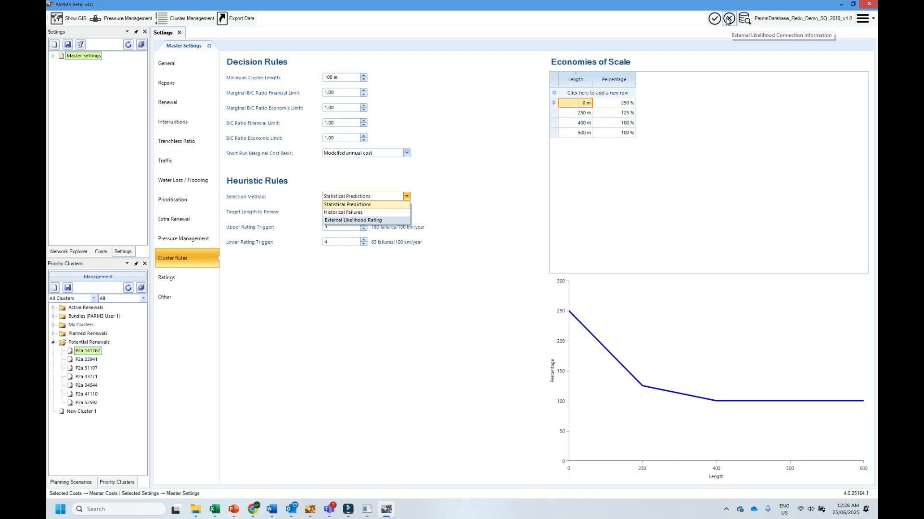
pyautogui.click(483, 164)
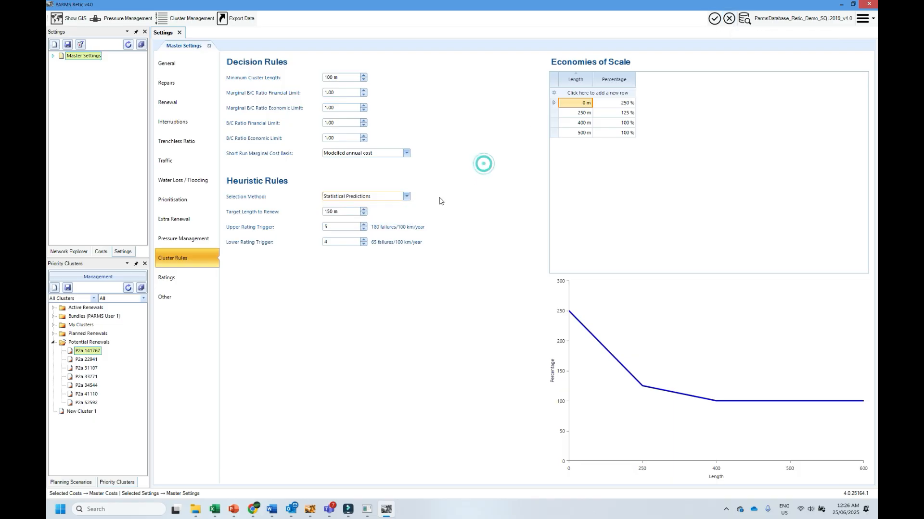
pyautogui.click(209, 45)
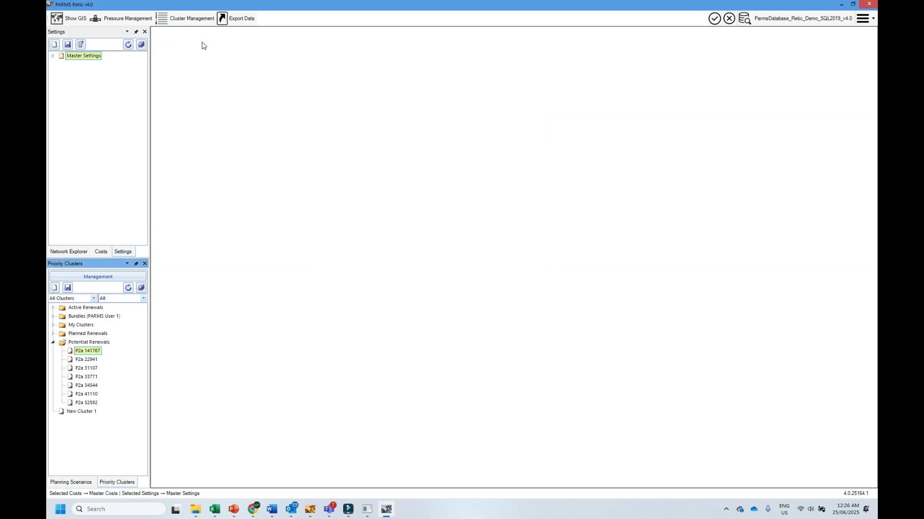
# - Generate clusters from the P3 query folder with Master Settings, selecting renewals by query assets and heuristics
pyautogui.click(61, 254)
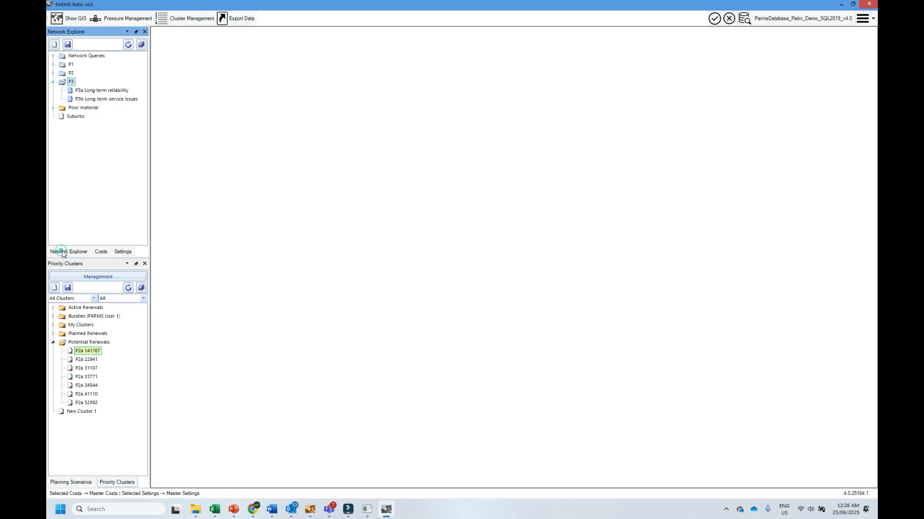
pyautogui.rightClick(69, 83)
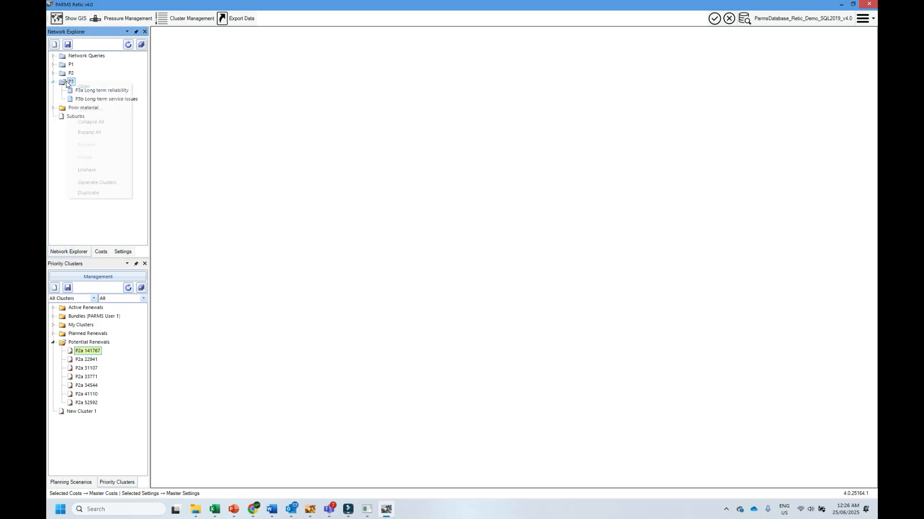
pyautogui.click(97, 184)
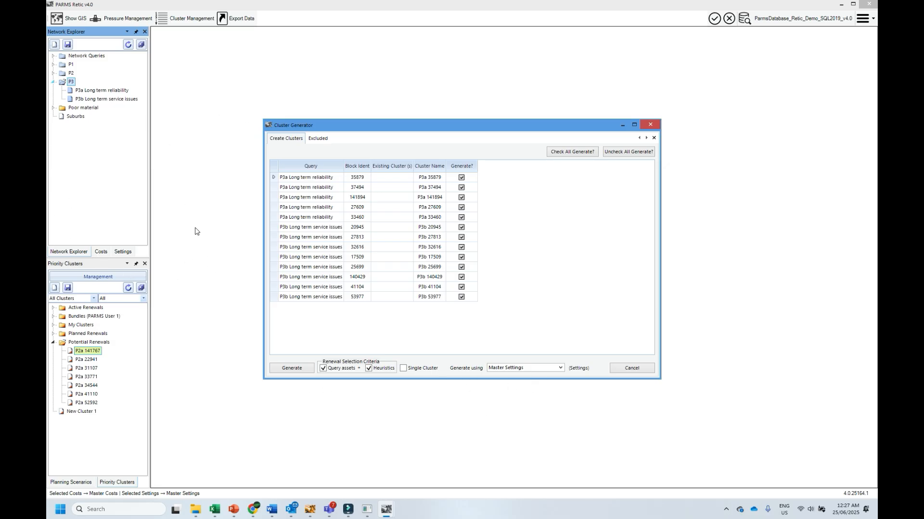
pyautogui.click(561, 369)
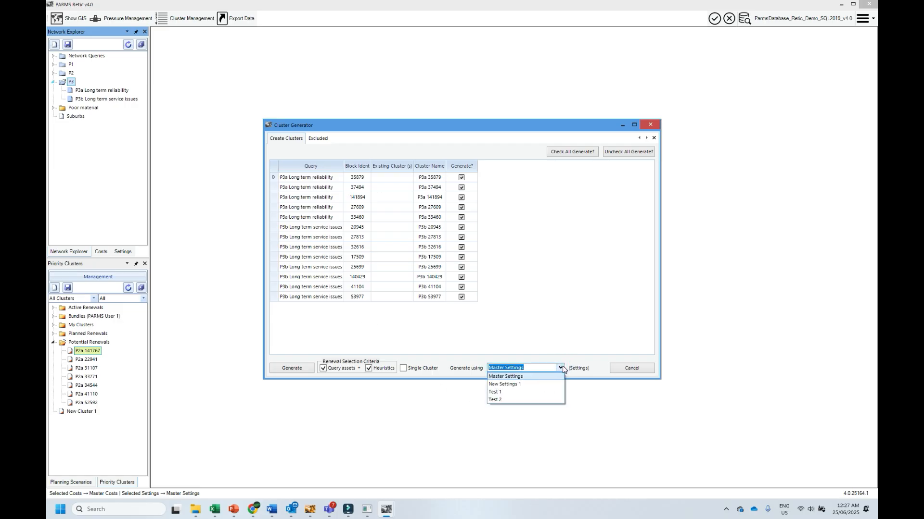
pyautogui.click(561, 369)
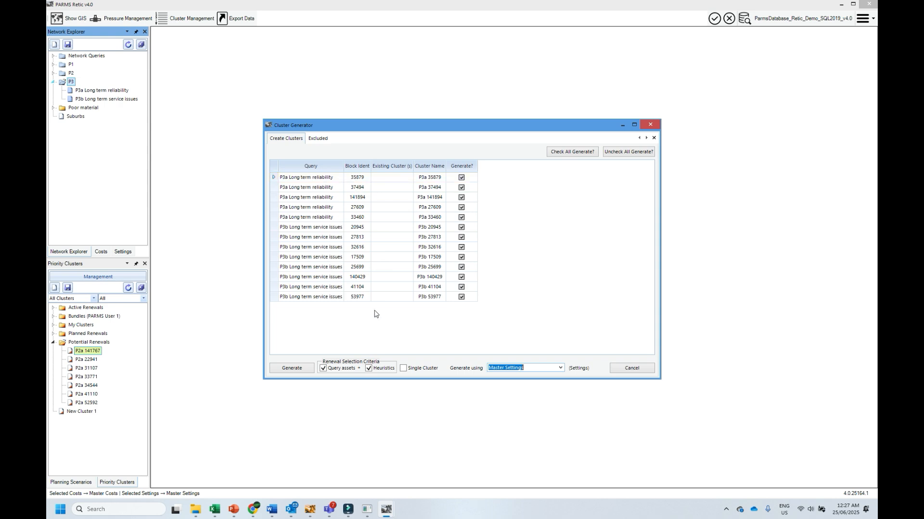
pyautogui.click(299, 368)
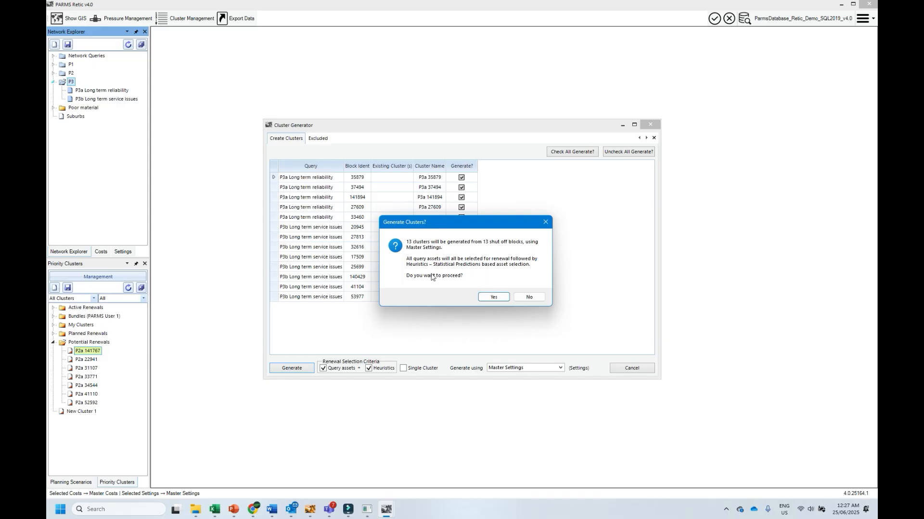
pyautogui.click(494, 297)
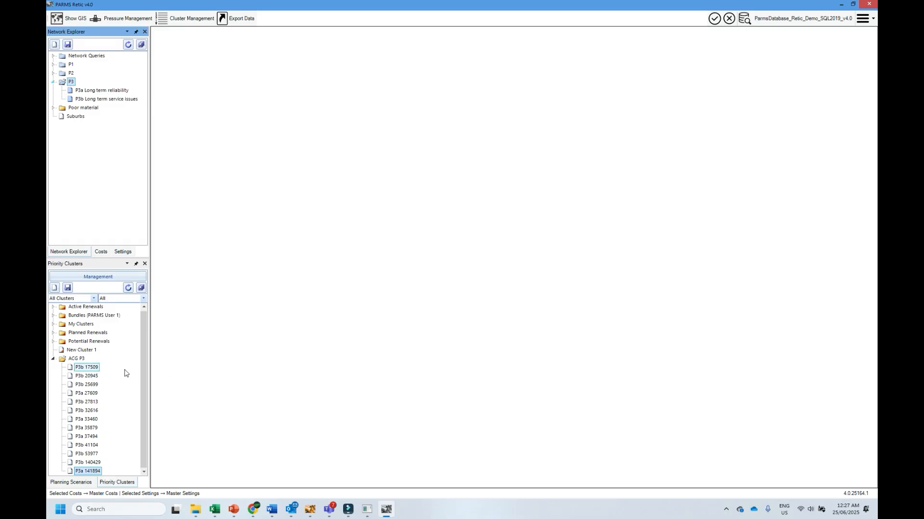
# - Collapse and re-expand the ACG P3 folder to inspect the generated clusters
pyautogui.click(53, 360)
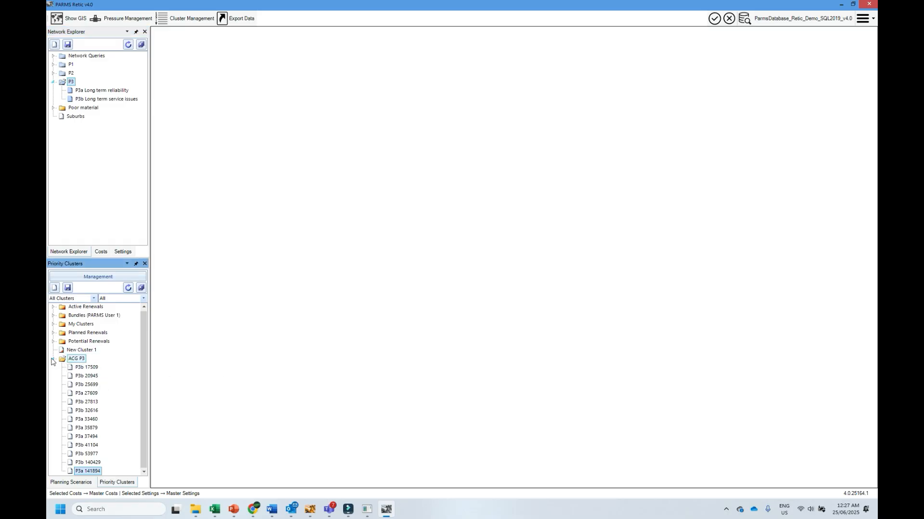
pyautogui.click(53, 360)
pyautogui.click(54, 361)
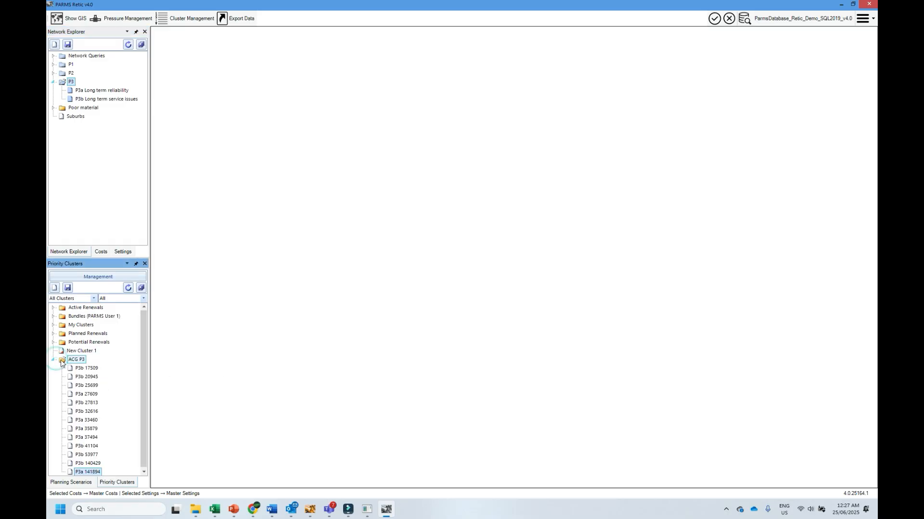
pyautogui.click(53, 361)
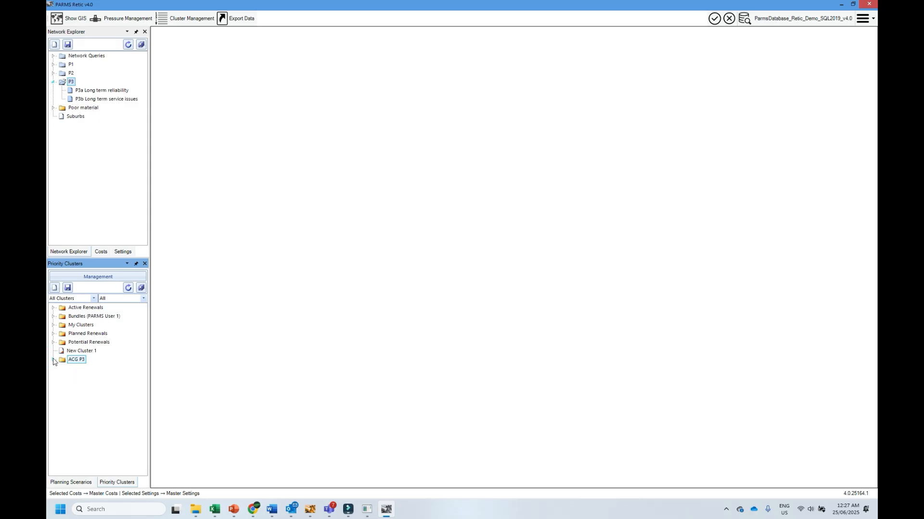
pyautogui.click(54, 360)
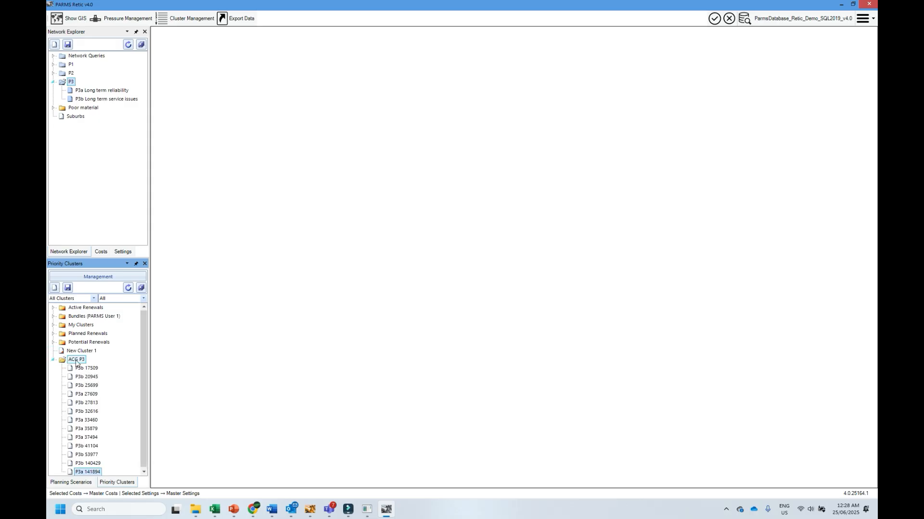
# - Filter the priority clusters to My Clusters and collapse the ACG P3 folder
pyautogui.click(93, 298)
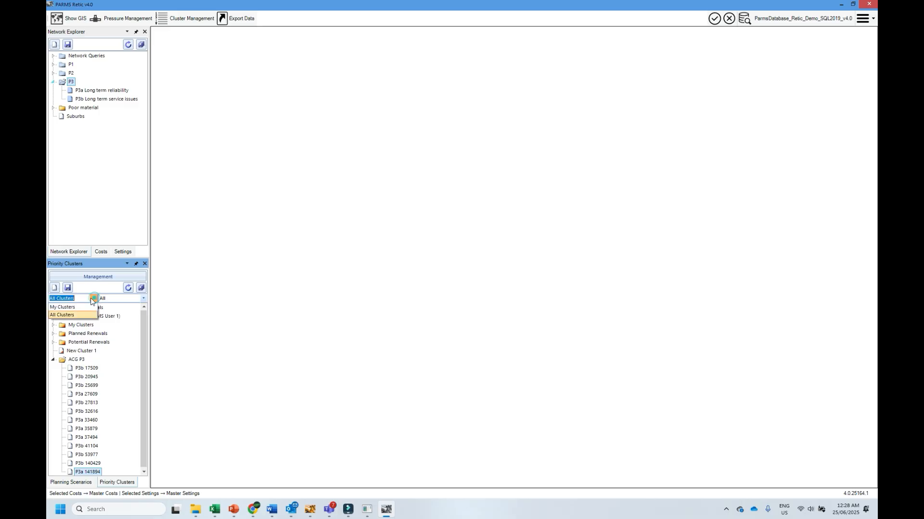
pyautogui.click(79, 304)
pyautogui.click(54, 308)
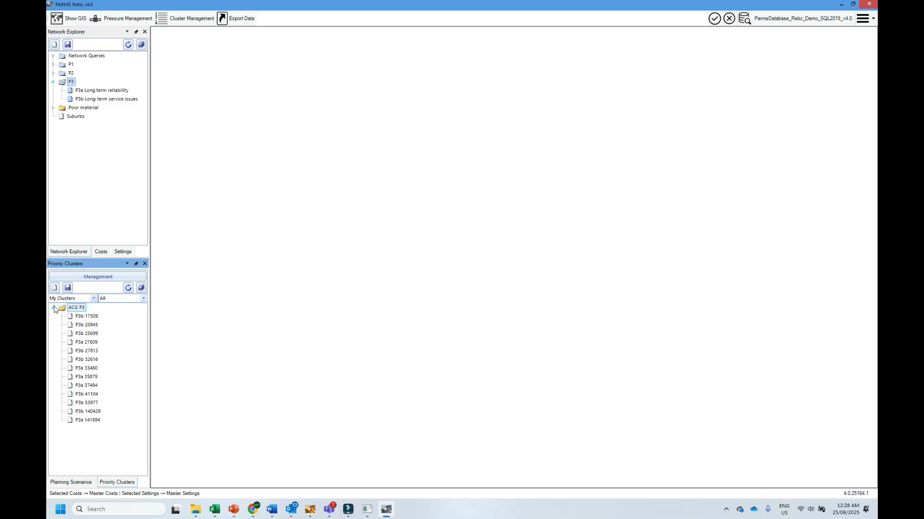
pyautogui.click(54, 308)
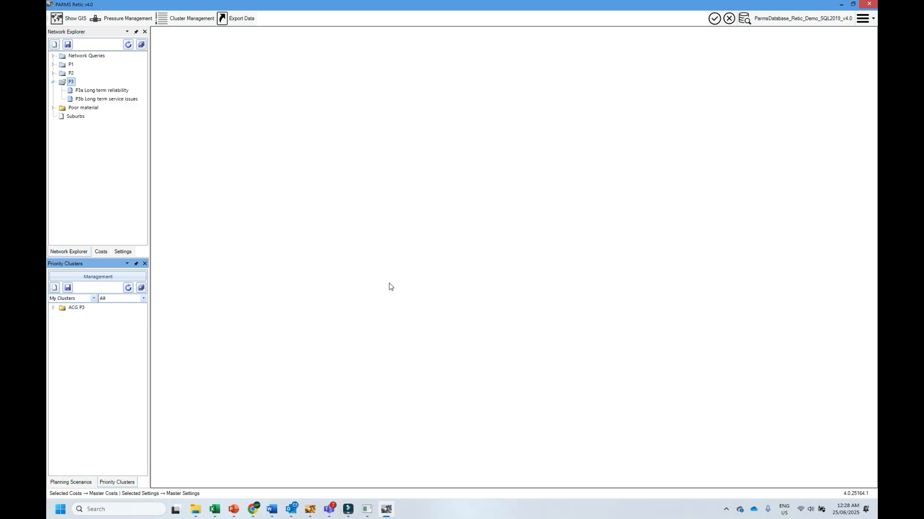
# - Expand the ACG P3 folder and open cluster P3a 27609 in the Define view
pyautogui.click(53, 307)
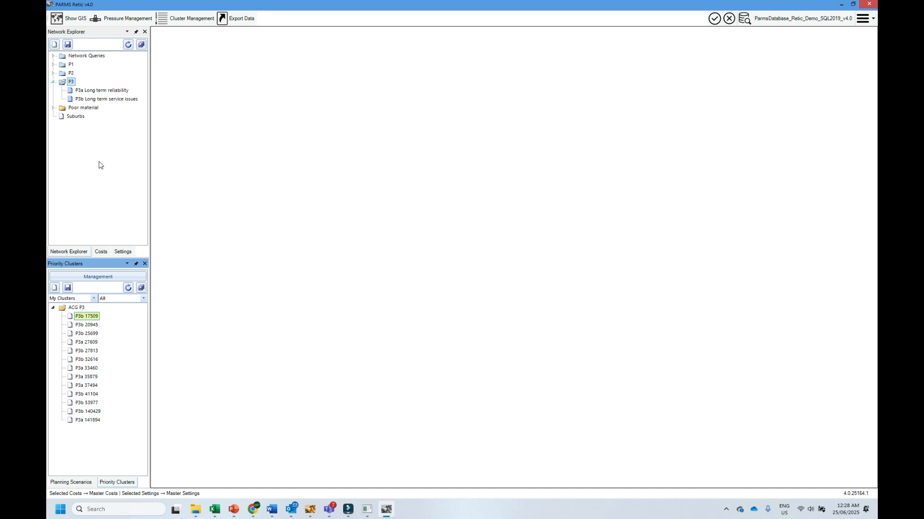
pyautogui.click(80, 342)
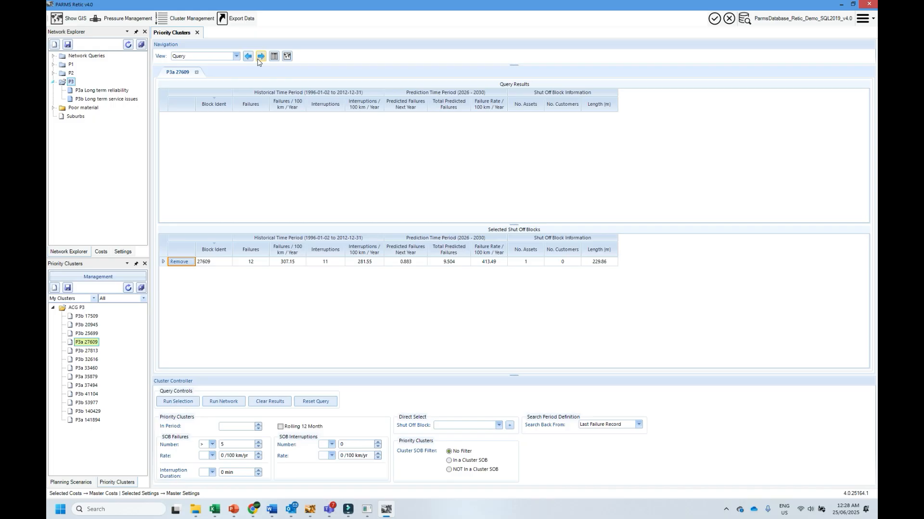
pyautogui.click(261, 56)
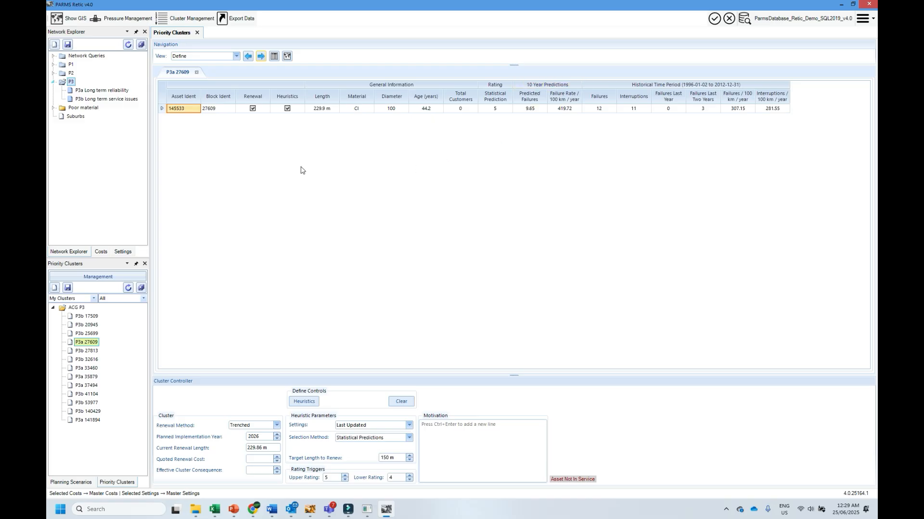
# - Close cluster P3a 27609 without saving its changes and retain its current status
pyautogui.click(196, 72)
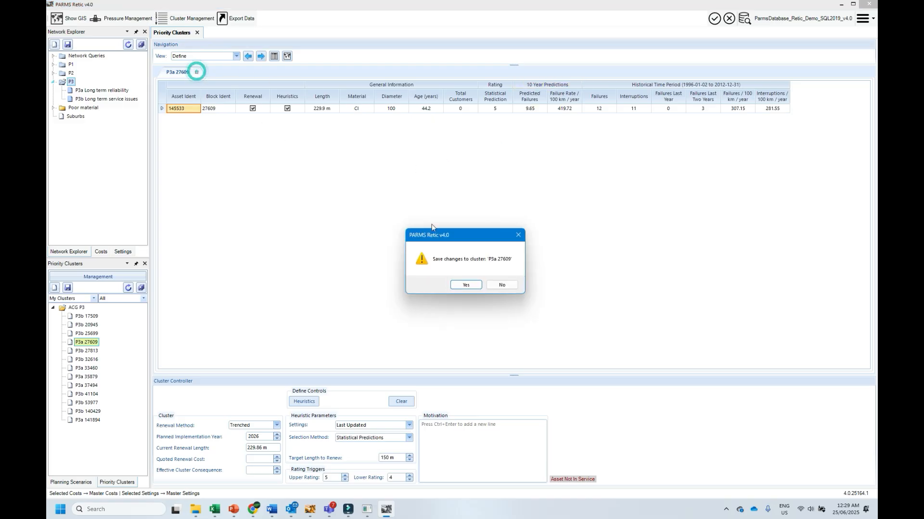
pyautogui.click(504, 284)
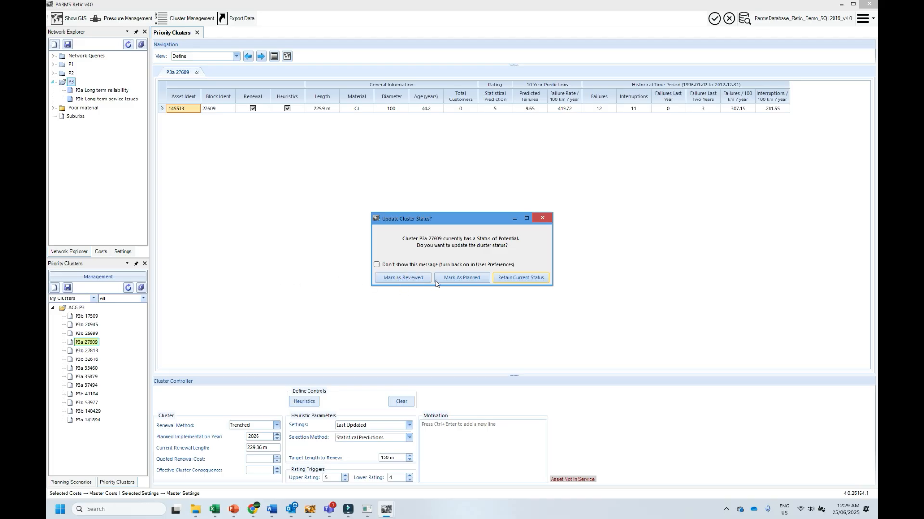
pyautogui.click(512, 278)
# - Find cluster 27609 in Cluster Management and set its cluster status to Active
pyautogui.click(185, 19)
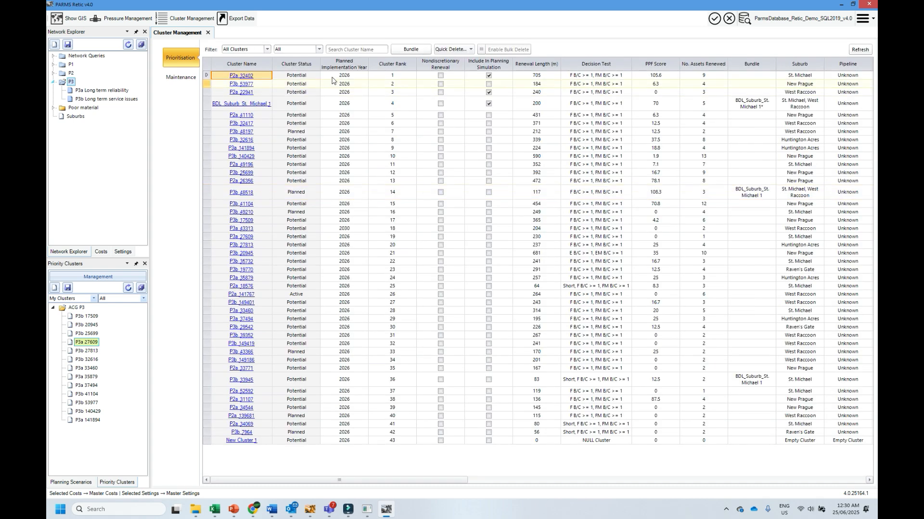
pyautogui.click(336, 50)
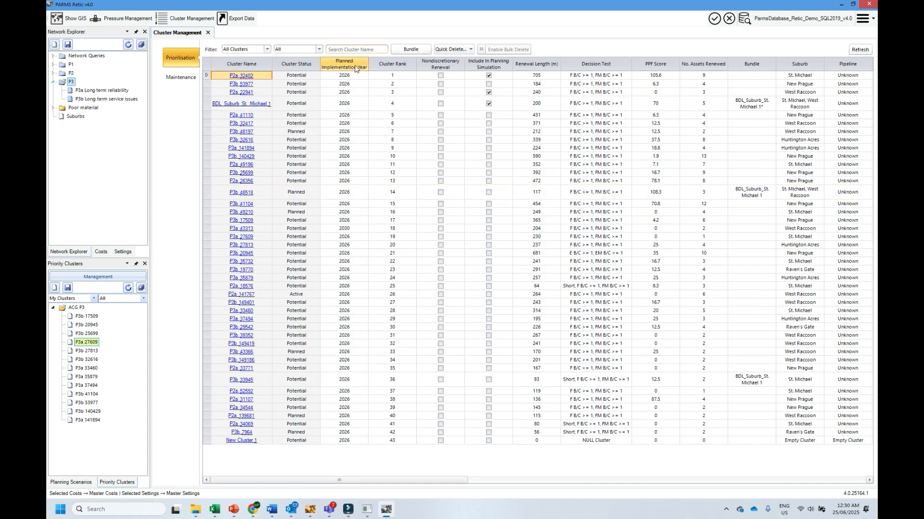
pyautogui.write('27609')
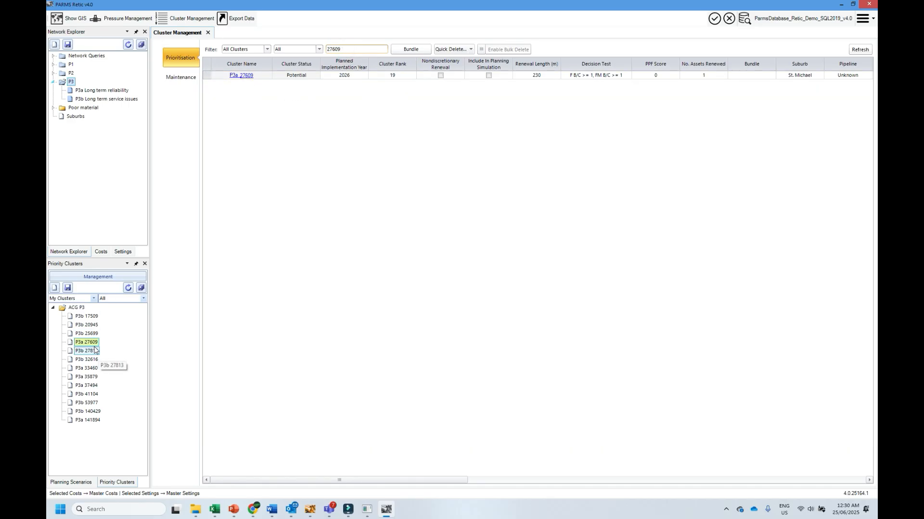
pyautogui.click(303, 76)
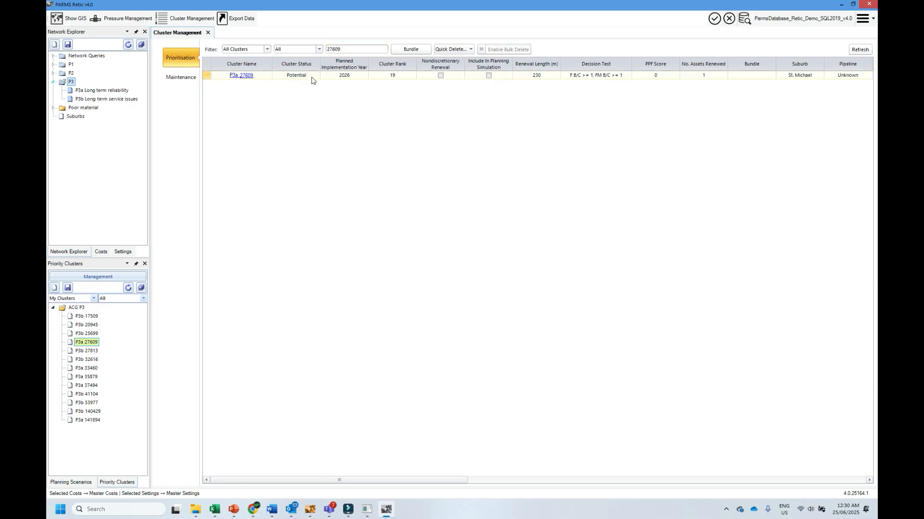
pyautogui.click(315, 76)
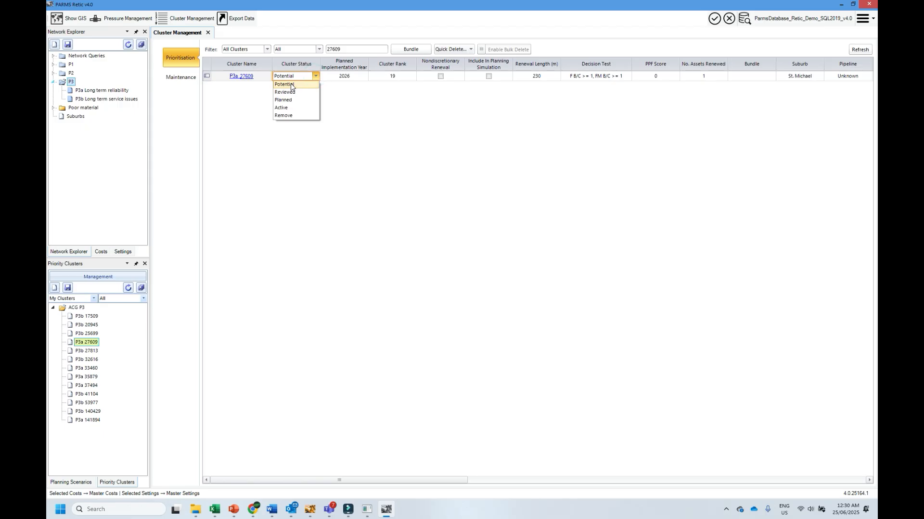
pyautogui.click(281, 108)
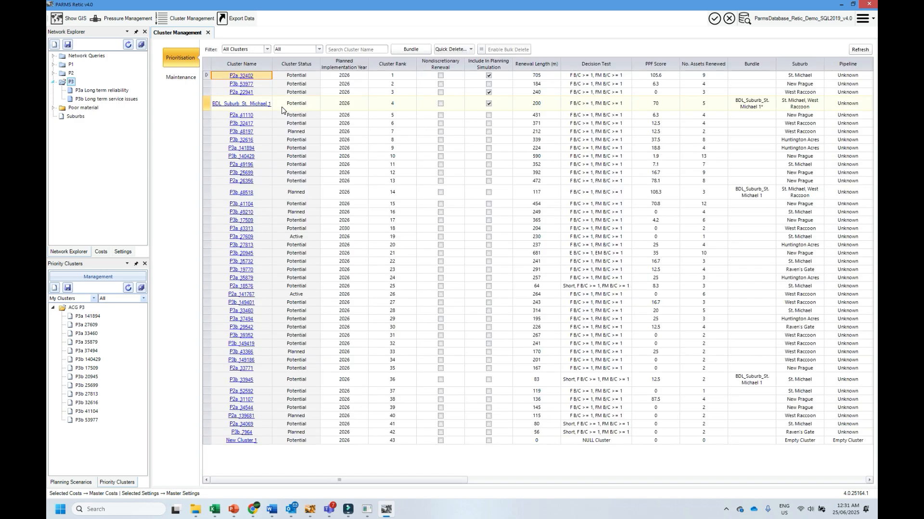
# - Examine the cluster maintenance list and its status filter options, return to prioritisation, and collapse the ACG P3 folder
pyautogui.click(181, 77)
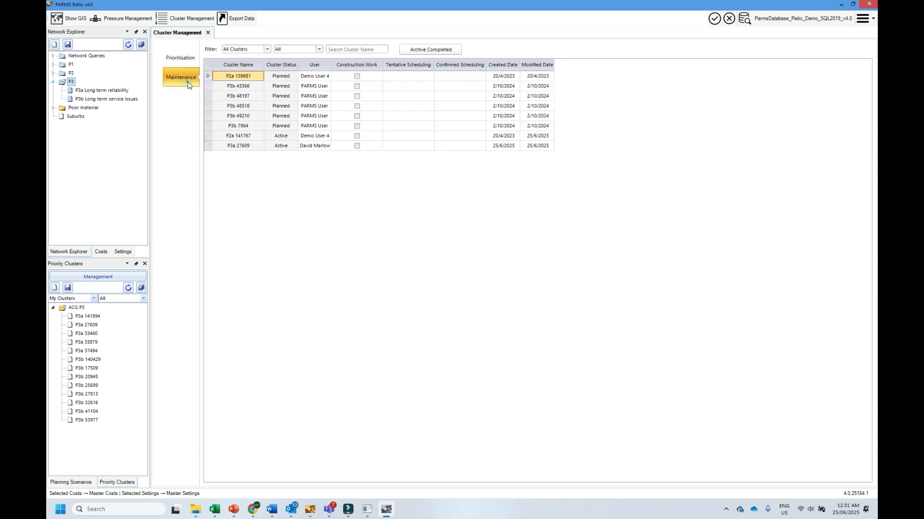
pyautogui.click(318, 49)
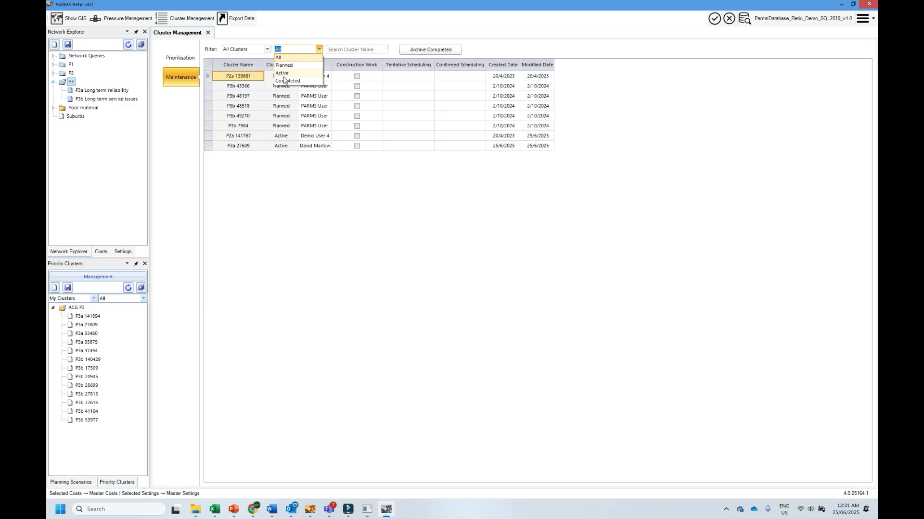
pyautogui.click(284, 182)
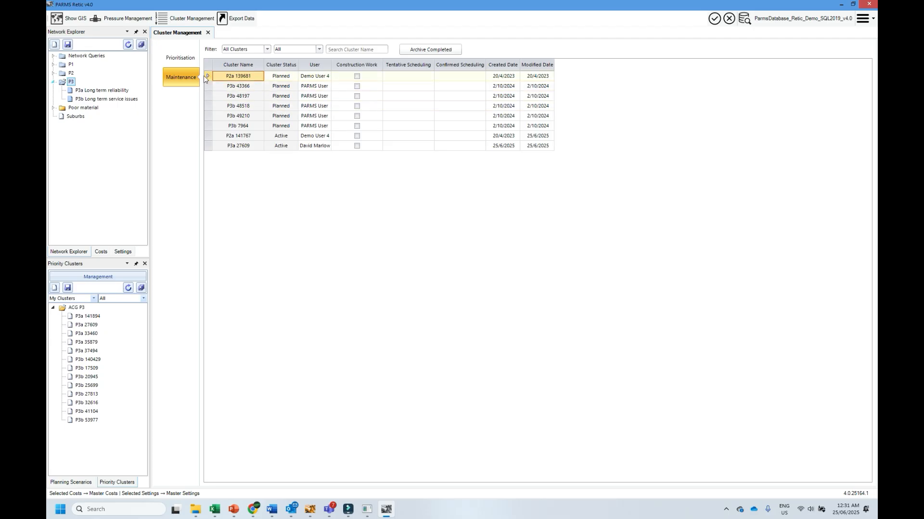
pyautogui.click(187, 62)
pyautogui.click(53, 307)
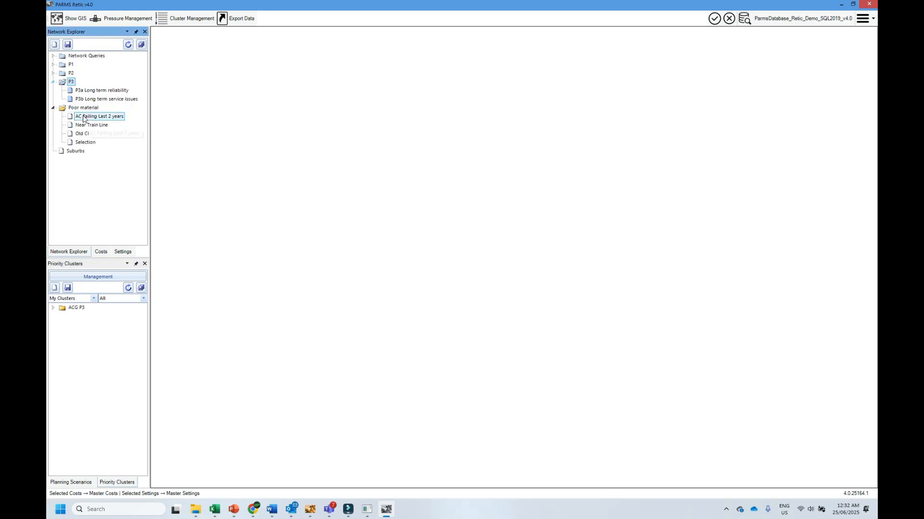
# - Open the network query AC Failing Last 2 years and sort its assets by lifetime failures in descending order
pyautogui.click(83, 117)
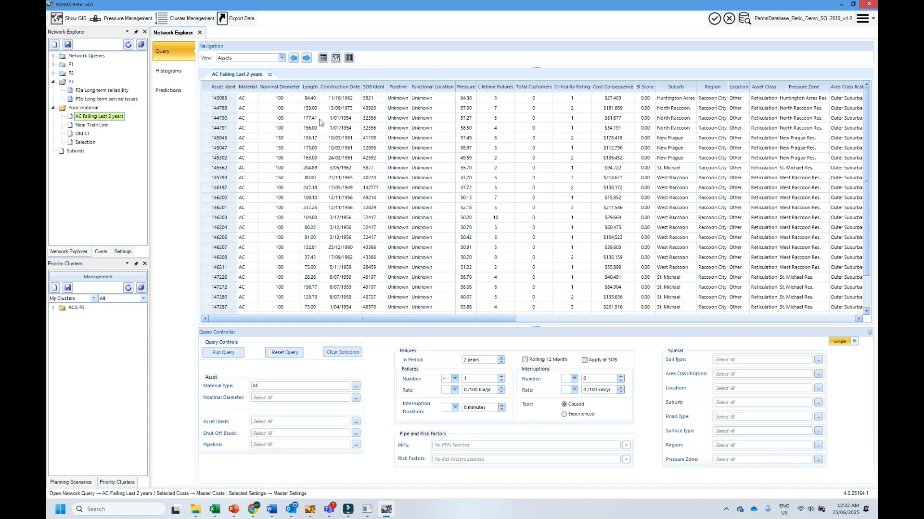
pyautogui.click(494, 88)
pyautogui.click(495, 86)
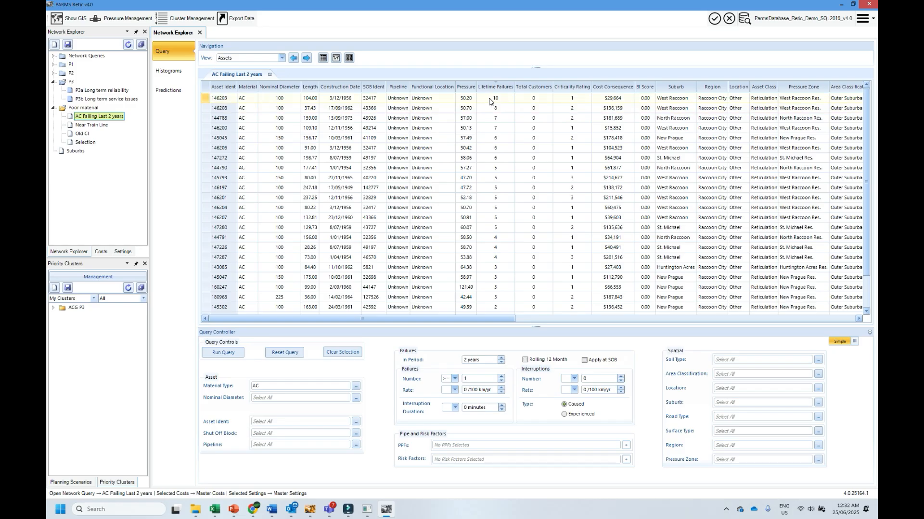
# - Select asset 146203 and view its failure records sorted by failure date, newest first
pyautogui.click(204, 98)
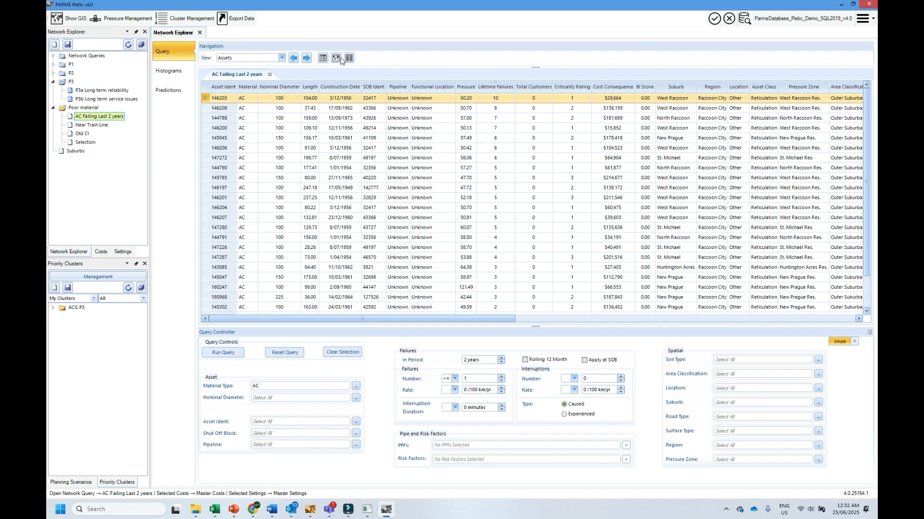
pyautogui.click(307, 58)
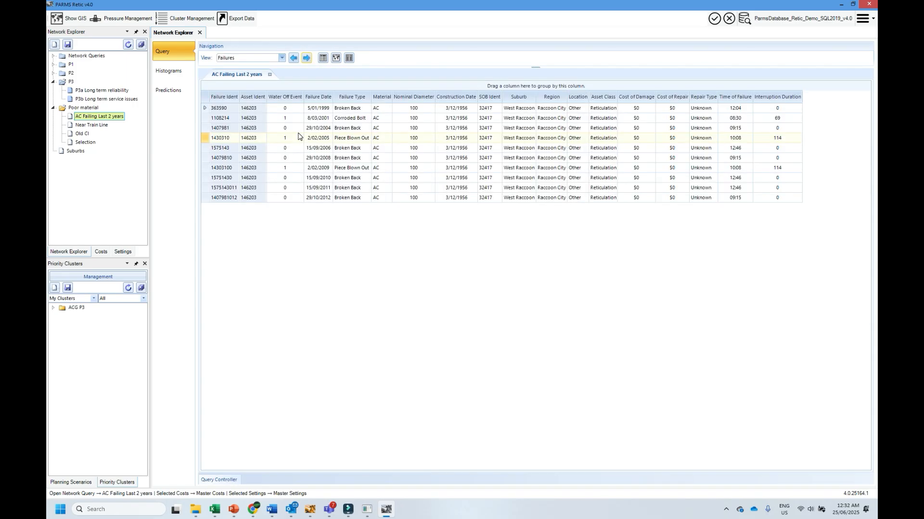
pyautogui.click(315, 98)
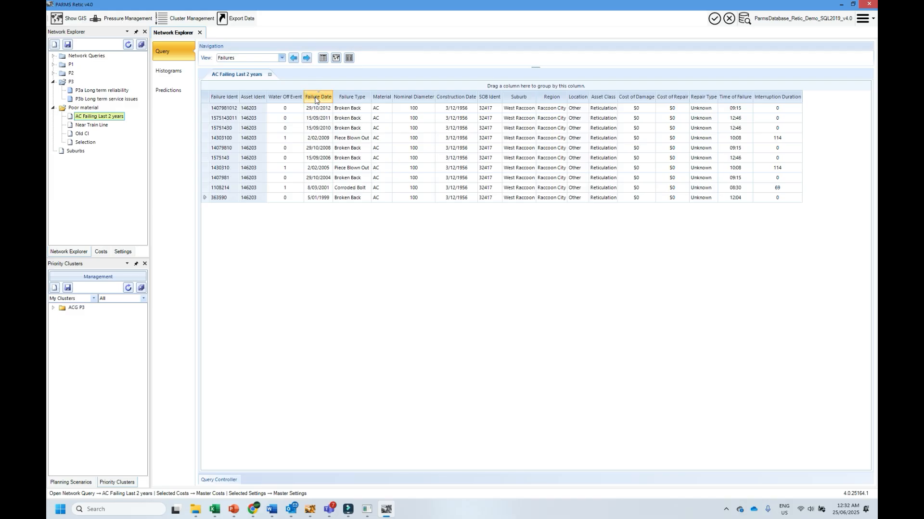
# - Show asset 146203 on the network map and examine its location up close
pyautogui.click(337, 59)
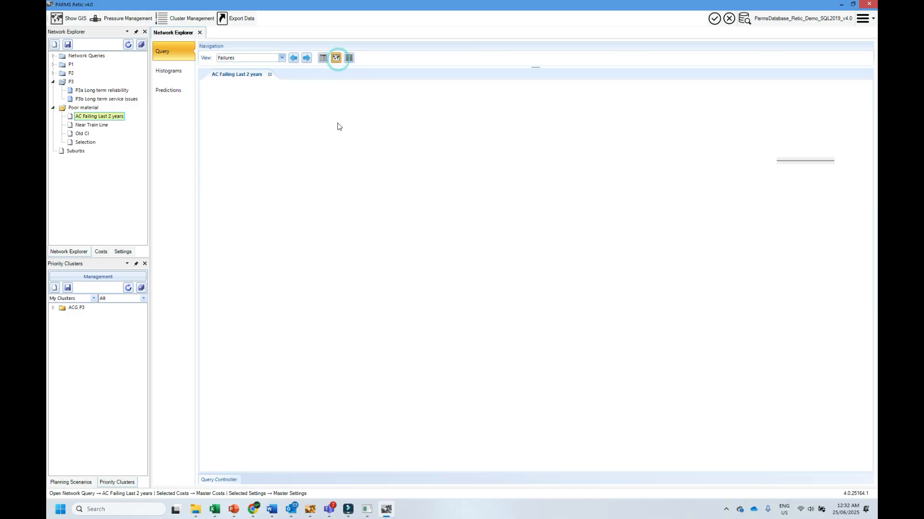
pyautogui.click(242, 91)
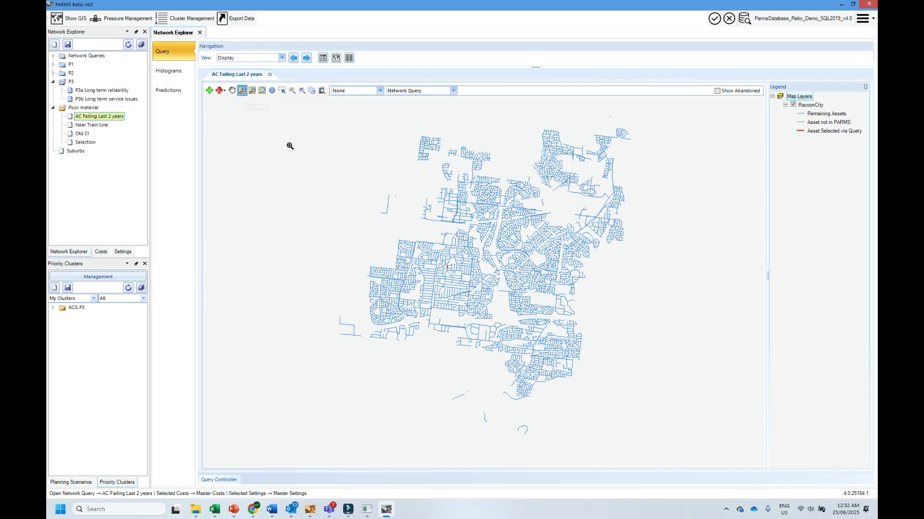
pyautogui.moveTo(427, 239); pyautogui.dragTo(462, 299)
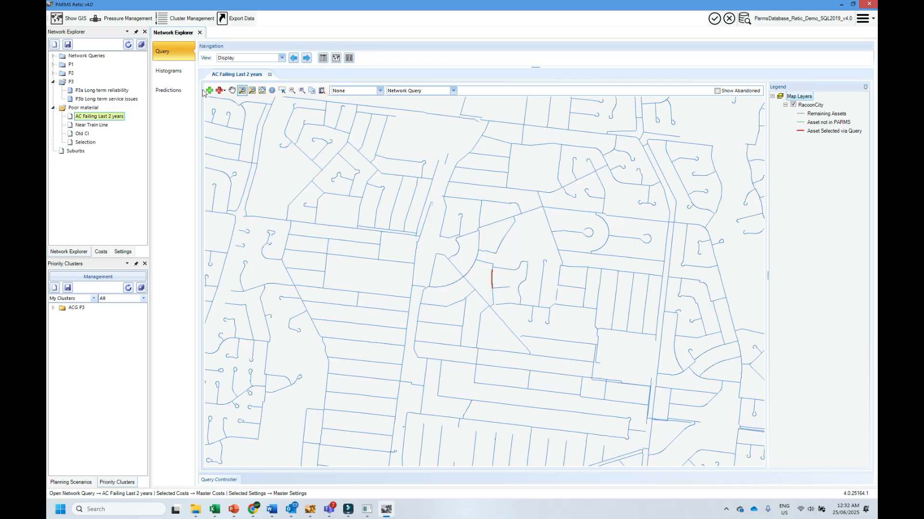
# - Return to the asset table and check which failing AC assets have a cluster name, selecting asset 144788
pyautogui.click(322, 58)
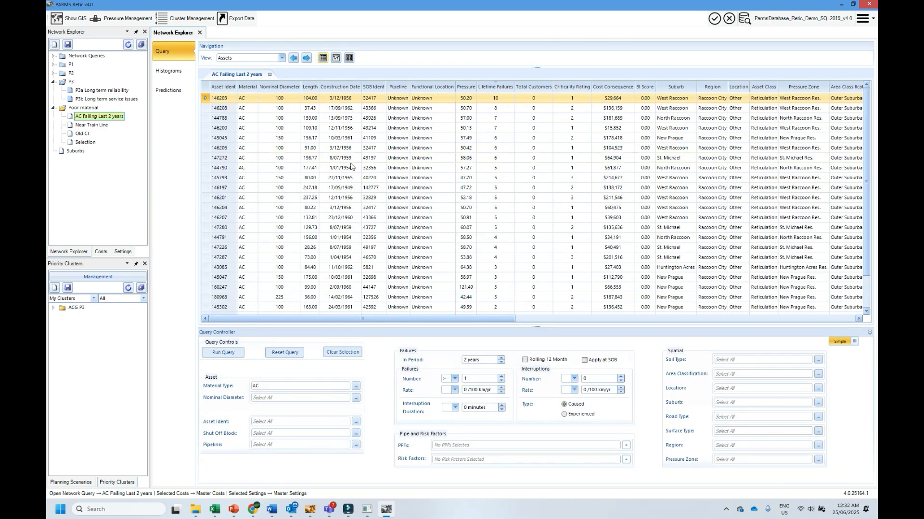
pyautogui.moveTo(420, 316); pyautogui.dragTo(688, 329)
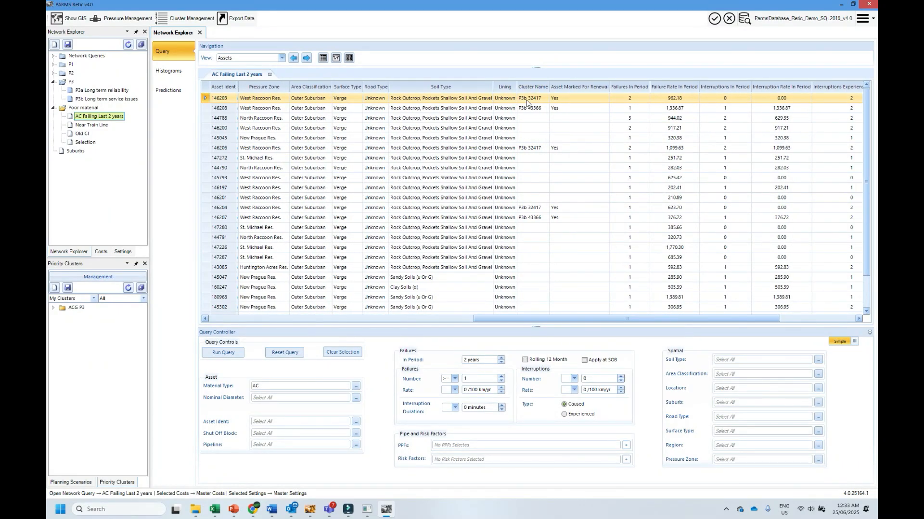
pyautogui.click(529, 118)
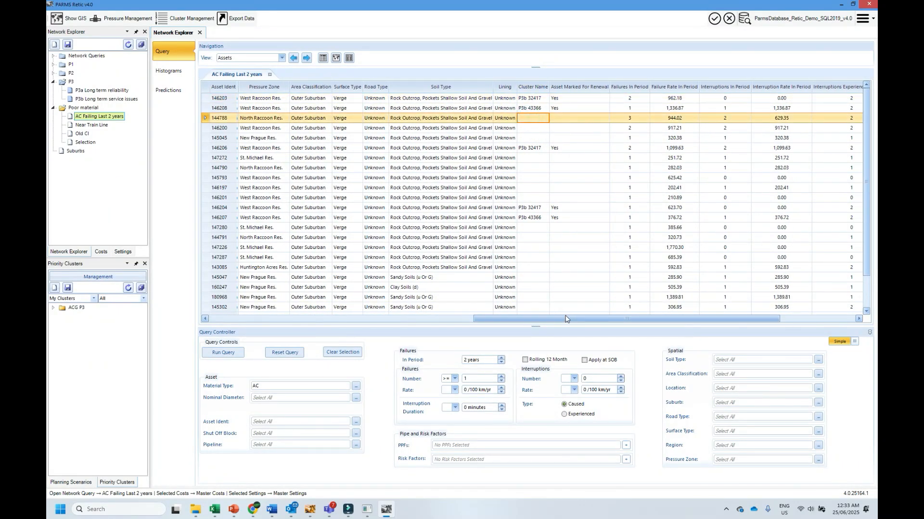
pyautogui.moveTo(565, 319); pyautogui.dragTo(242, 334)
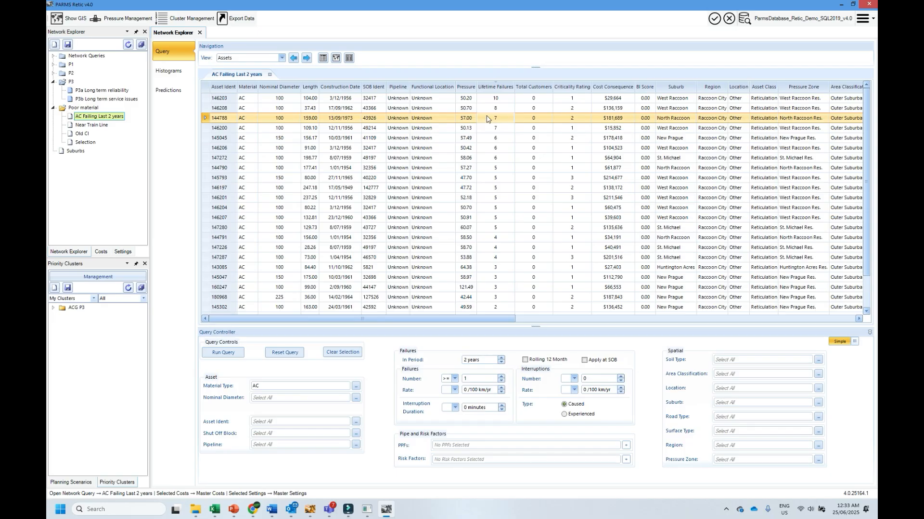
# - Copy the SOB Ident of asset 144788 and create a new priority cluster named 43926
pyautogui.click(369, 119)
pyautogui.rightClick(369, 120)
pyautogui.click(389, 134)
pyautogui.click(53, 288)
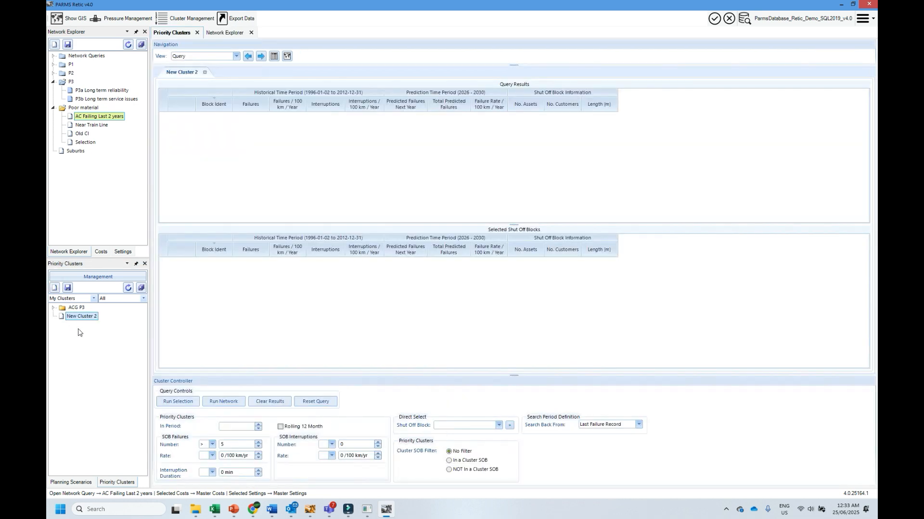
pyautogui.rightClick(81, 317)
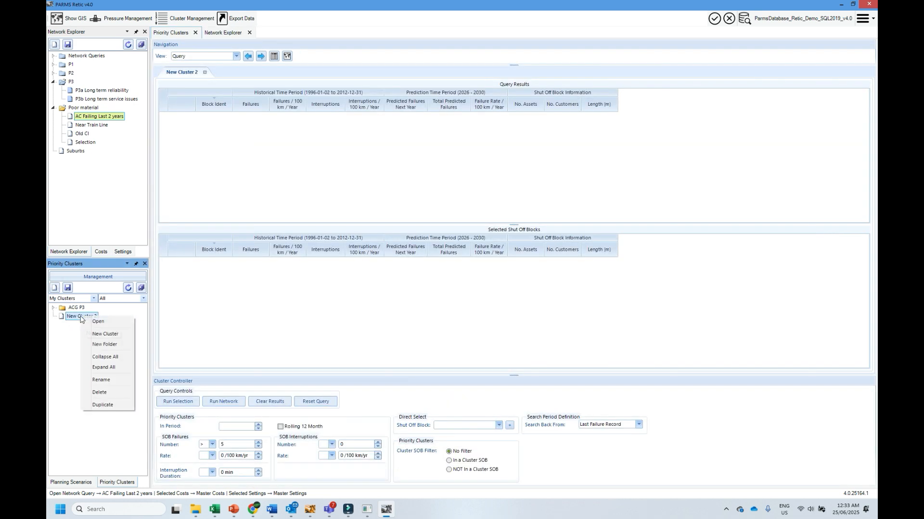
pyautogui.click(99, 380)
pyautogui.write('43926')
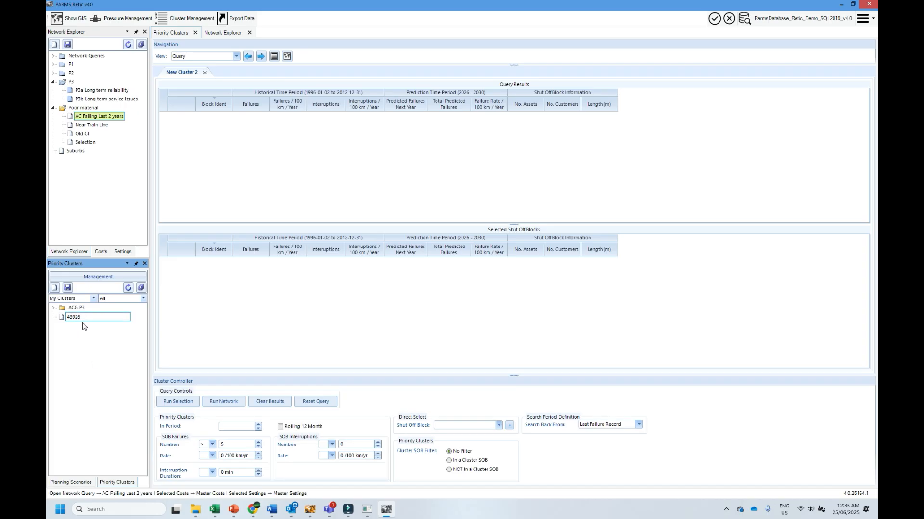
pyautogui.press('Return')
# - Add shut off block 43926 to the new cluster and open the cluster's Define view
pyautogui.click(440, 425)
pyautogui.write('43926')
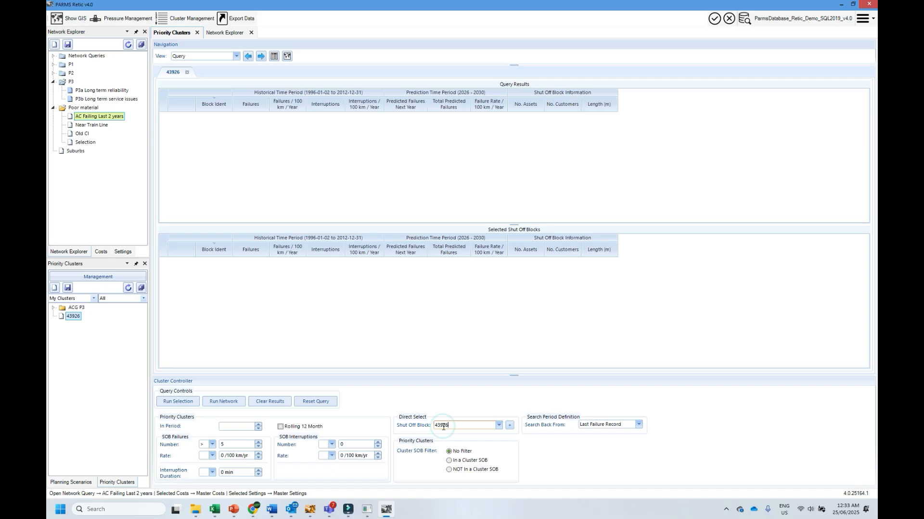
pyautogui.click(509, 426)
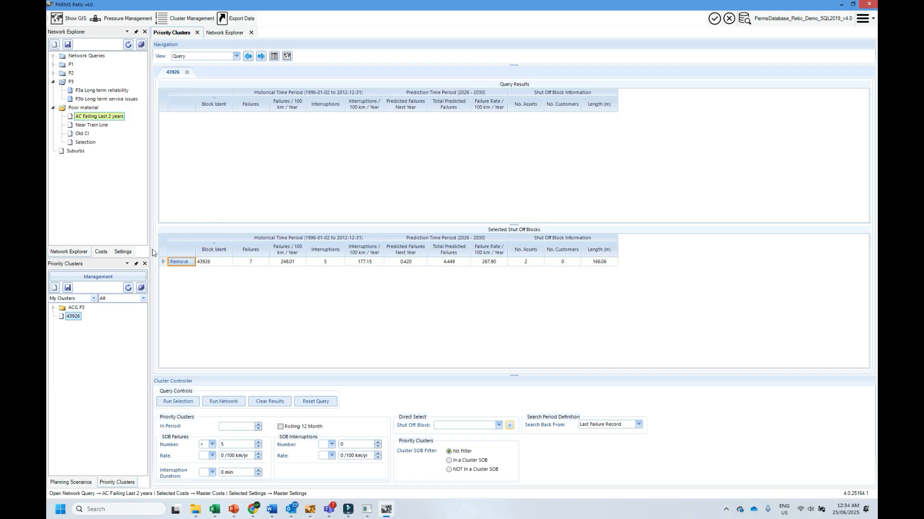
pyautogui.click(260, 56)
pyautogui.click(259, 57)
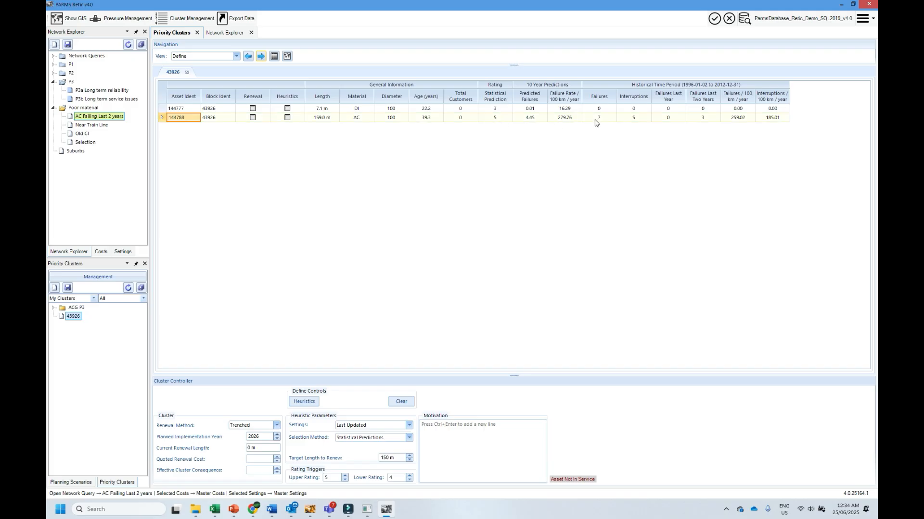
# - Try marking asset 144788 for renewal manually
pyautogui.click(252, 117)
pyautogui.click(253, 117)
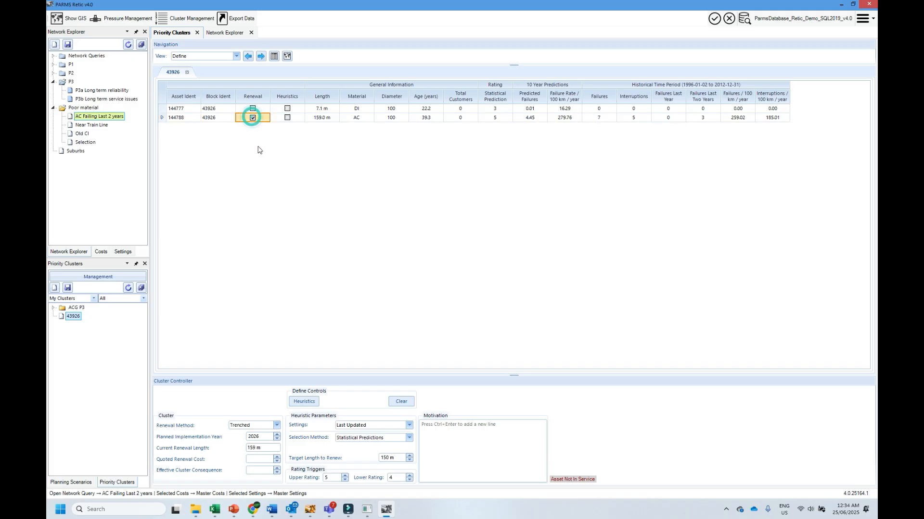
pyautogui.click(253, 118)
# - Run the heuristics with statistical predictions to select the cluster's renewal assets, and save the cluster
pyautogui.click(304, 401)
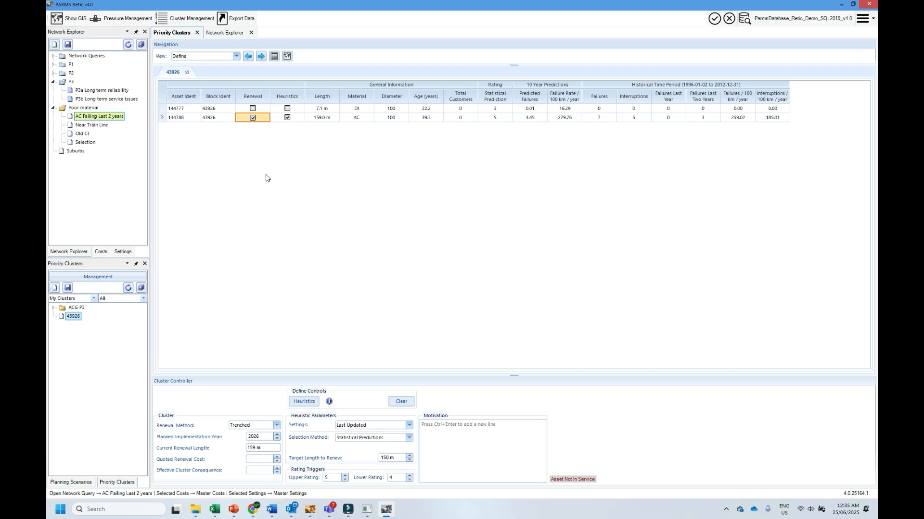
pyautogui.click(68, 288)
# - Display cluster 43926 on the map and examine its position within the surrounding network
pyautogui.click(261, 56)
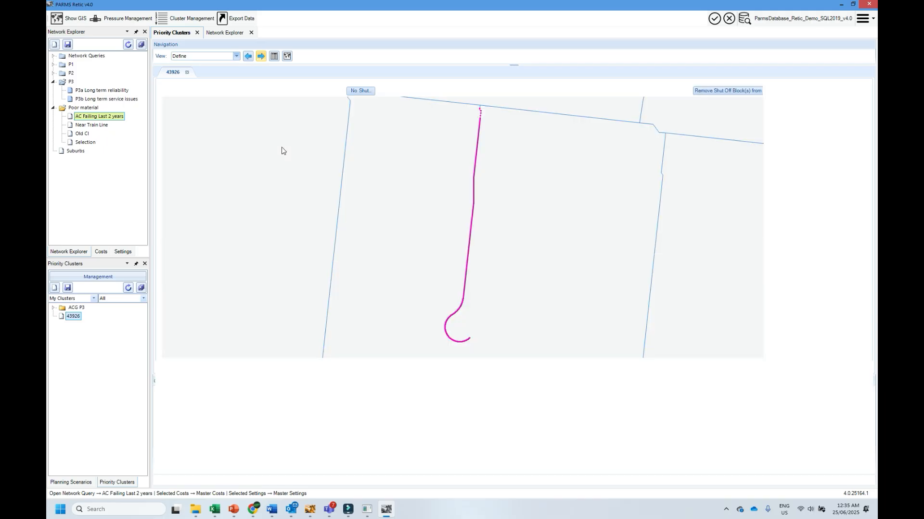
pyautogui.click(208, 92)
pyautogui.click(499, 217)
pyautogui.click(499, 217)
pyautogui.click(498, 216)
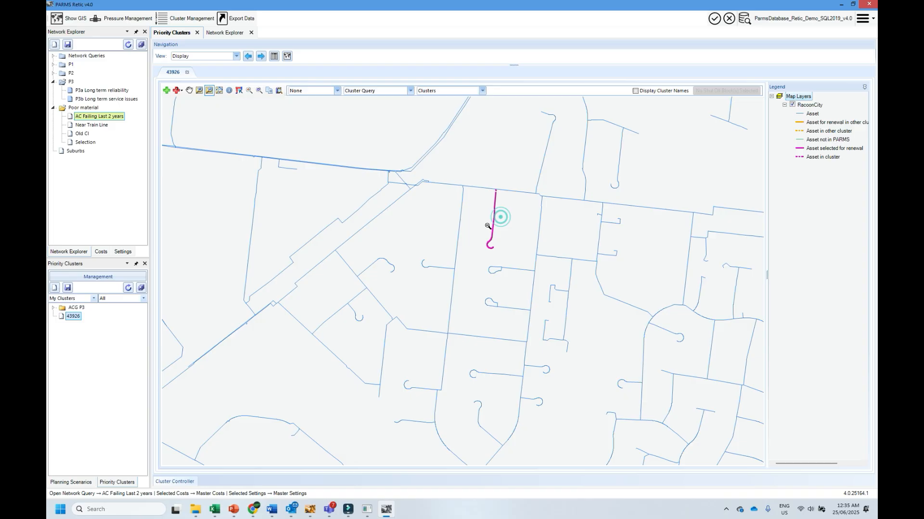
pyautogui.click(514, 219)
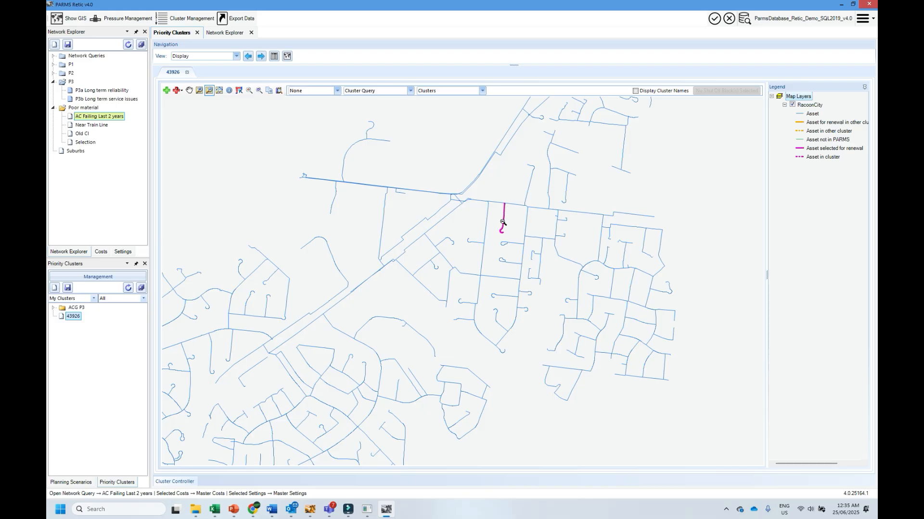
pyautogui.click(280, 277)
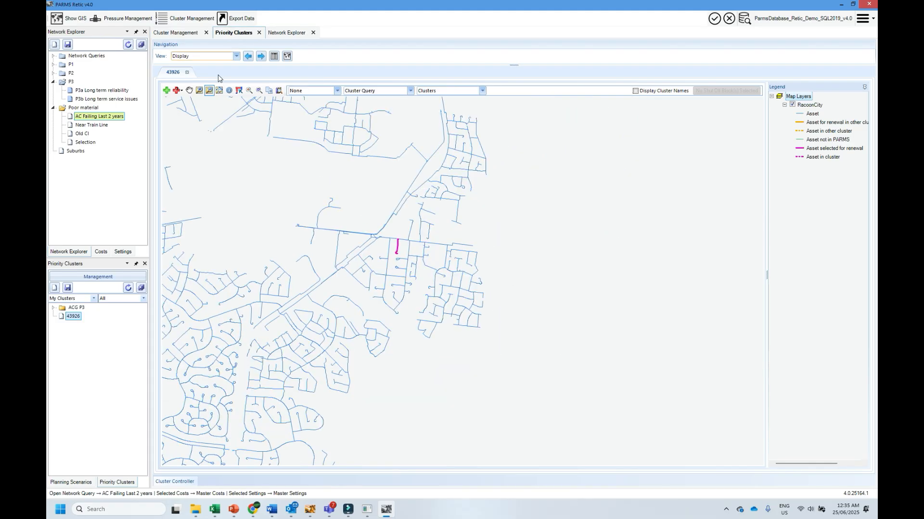
# - Refresh the cluster prioritisation list and look up cluster 43926 by name, then clear the name filter
pyautogui.click(174, 33)
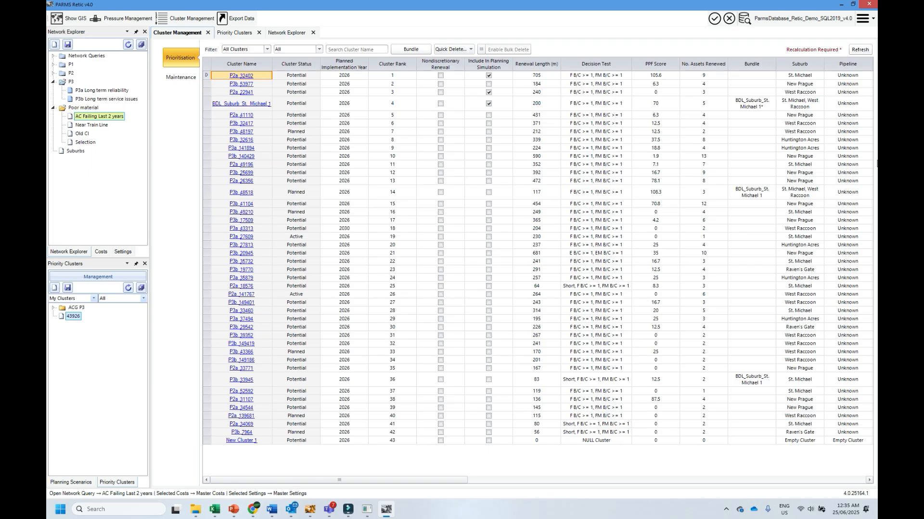
pyautogui.click(854, 51)
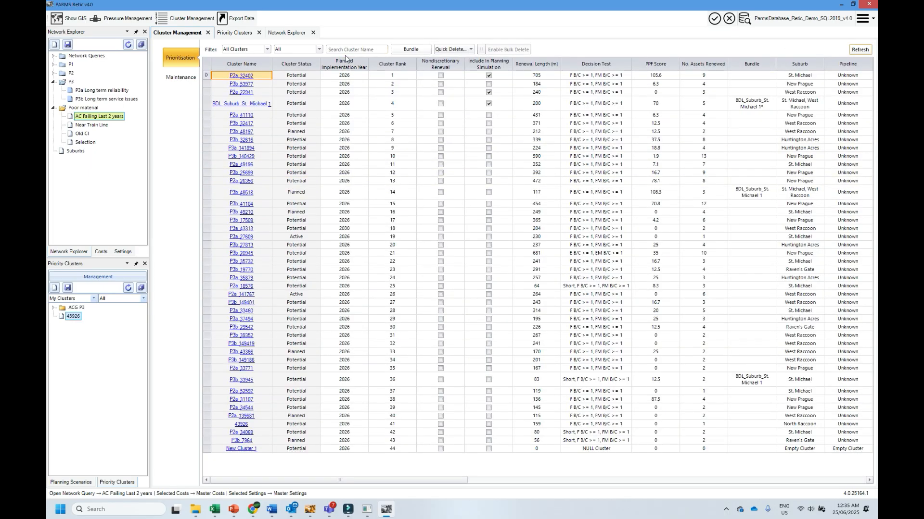
pyautogui.write('43926')
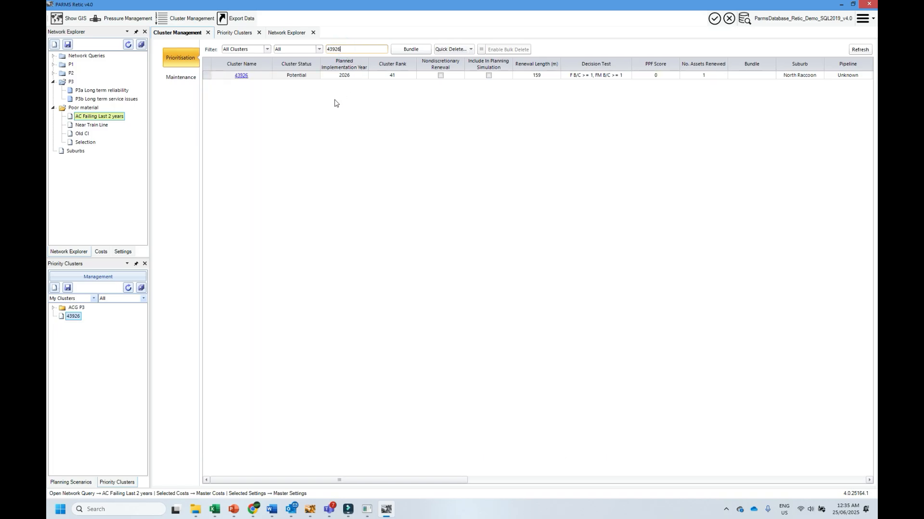
pyautogui.doubleClick(76, 307)
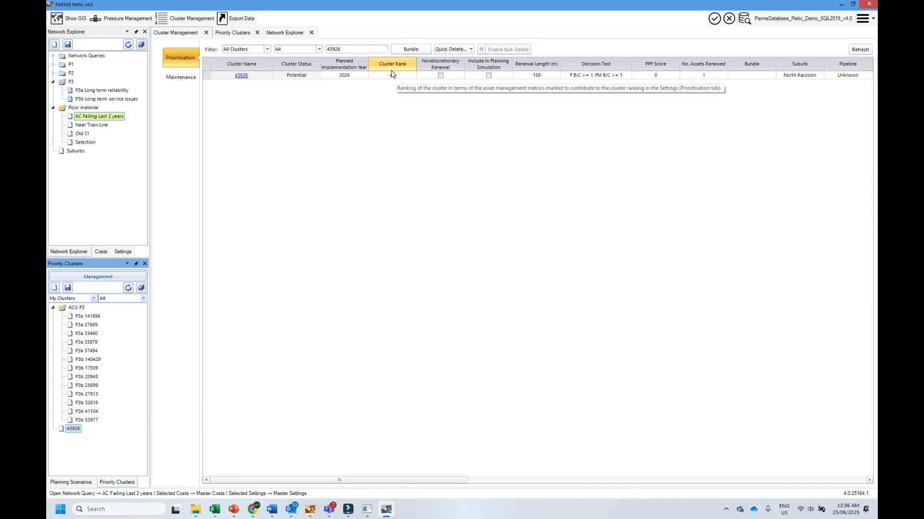
pyautogui.moveTo(352, 50); pyautogui.dragTo(311, 51)
pyautogui.press('BackSpace')
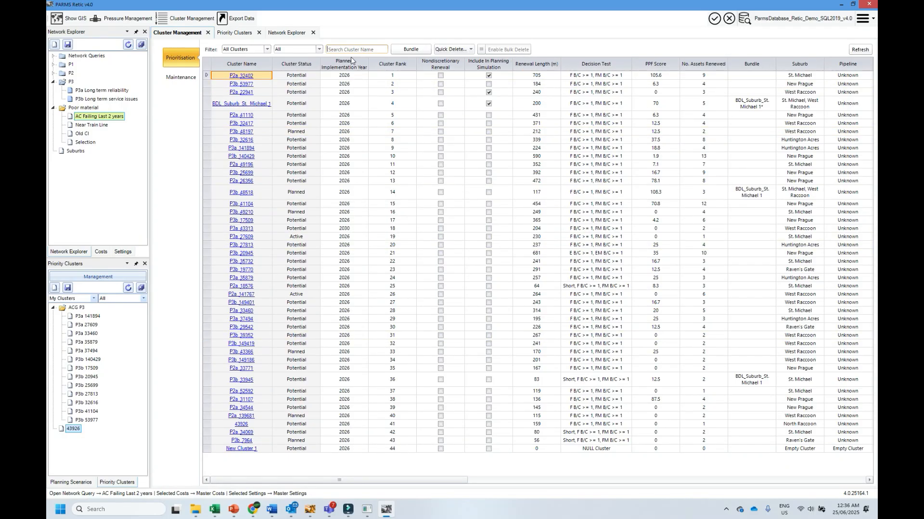
# - In the Master Settings prioritisation, set the Cluster Customers ranking weight to 0% and Cost Effectiveness (Failures) to 50%, and save
pyautogui.click(120, 252)
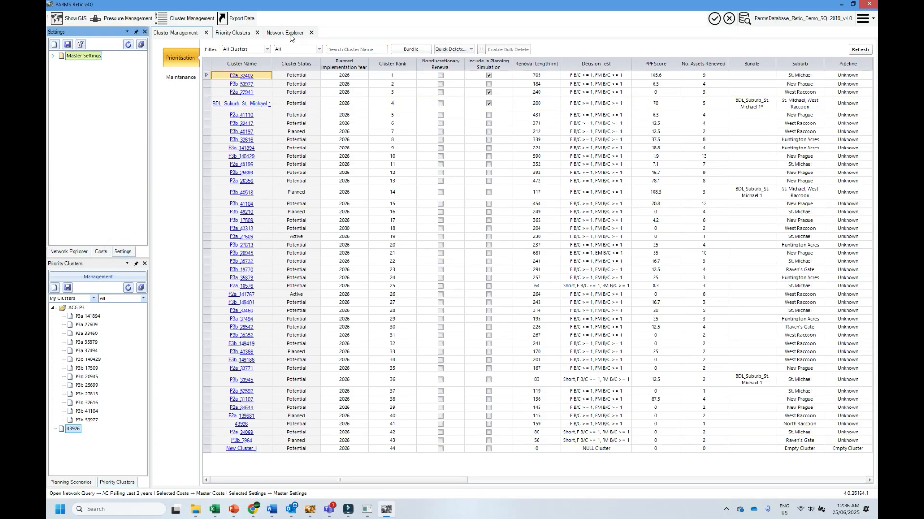
pyautogui.doubleClick(85, 57)
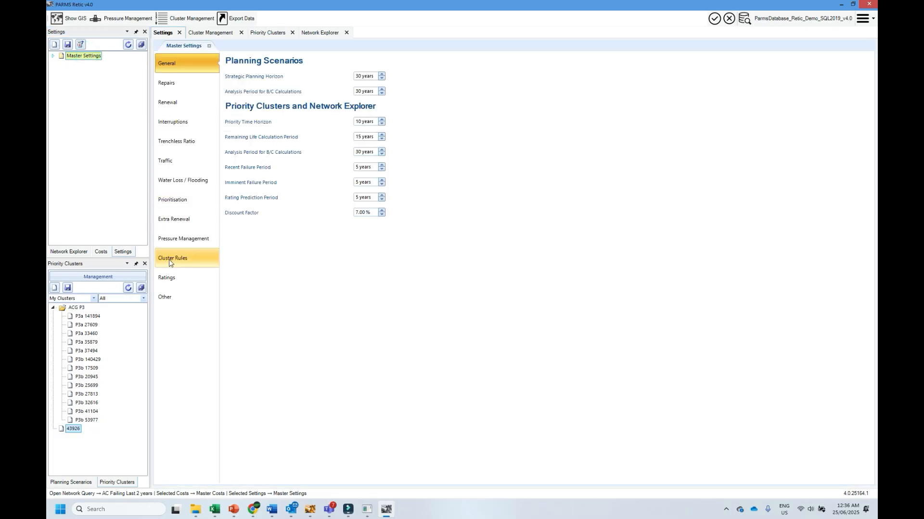
pyautogui.click(172, 200)
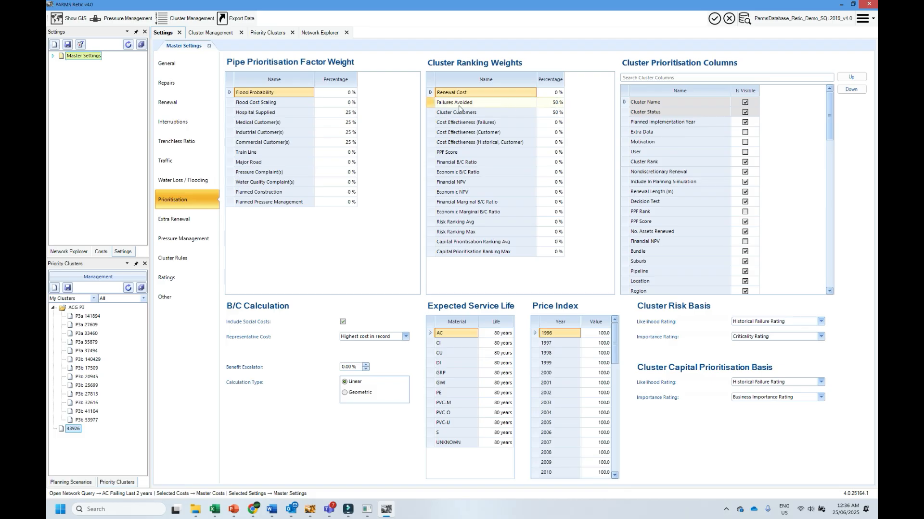
pyautogui.click(554, 114)
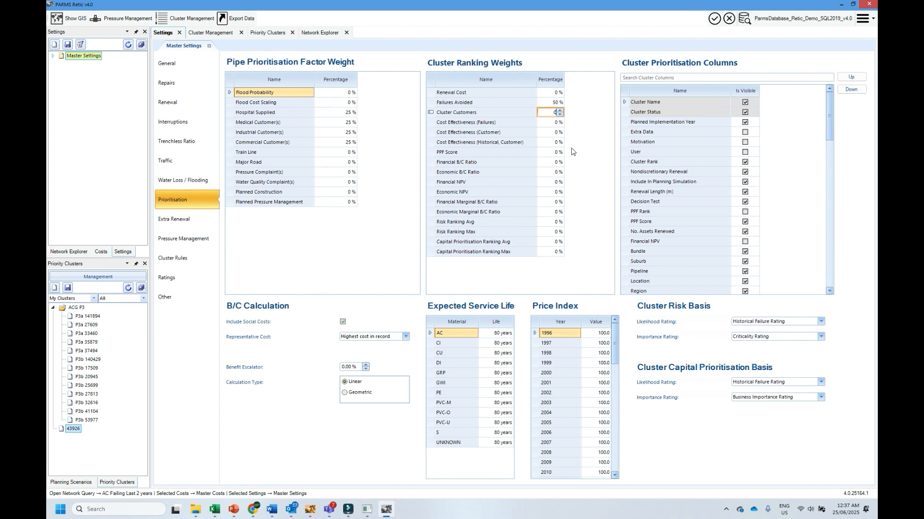
pyautogui.click(552, 122)
pyautogui.click(576, 166)
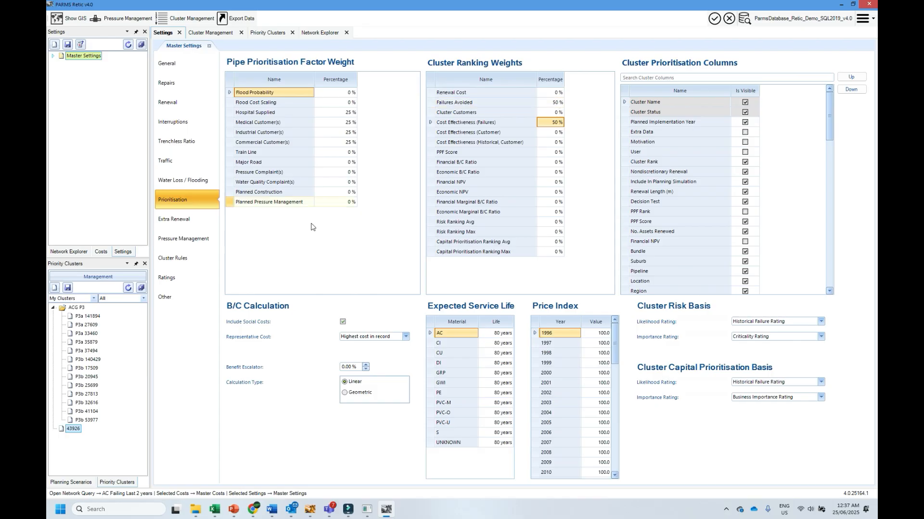
pyautogui.click(67, 44)
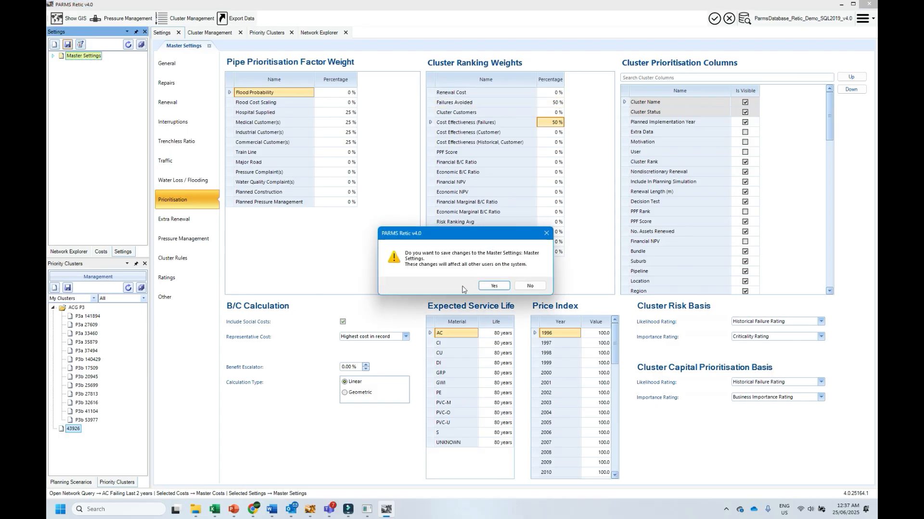
pyautogui.click(487, 287)
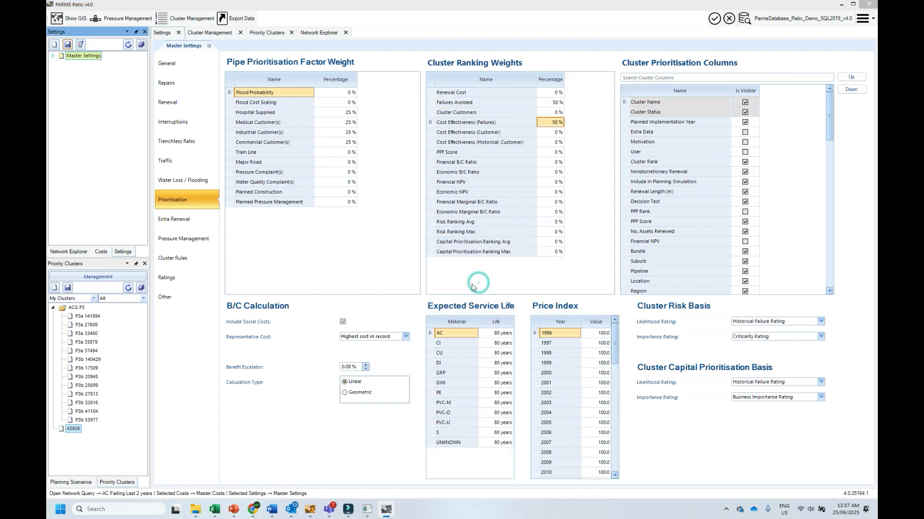
# - Recalculate the cluster ranks in Cluster Management with the saved weights and return to the Network Explorer queries
pyautogui.click(174, 18)
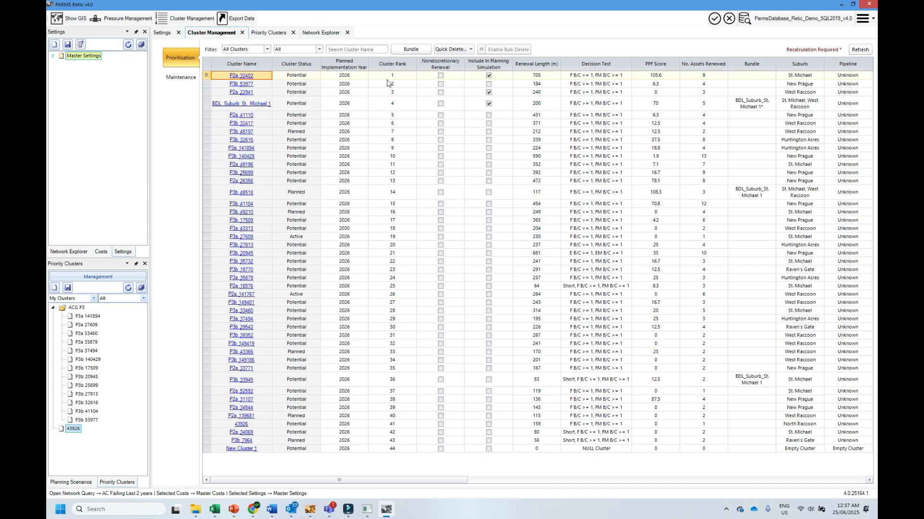
pyautogui.click(856, 51)
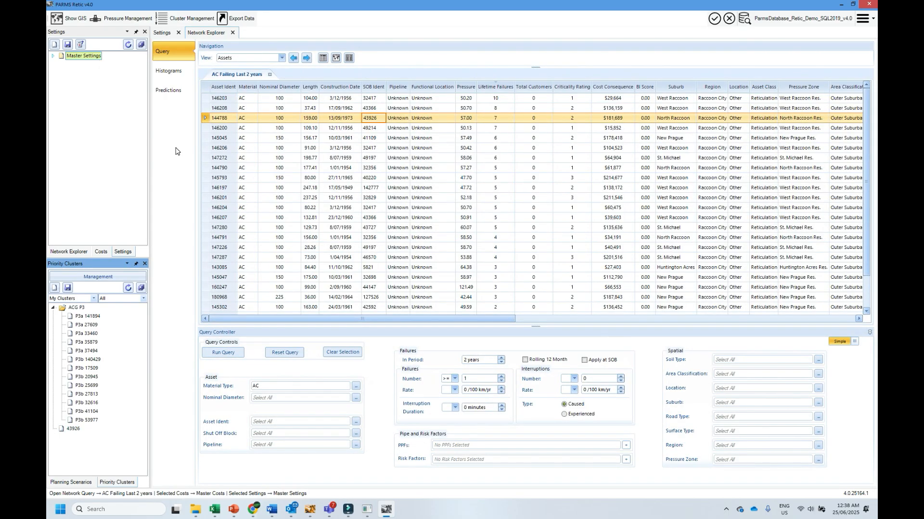
pyautogui.click(76, 252)
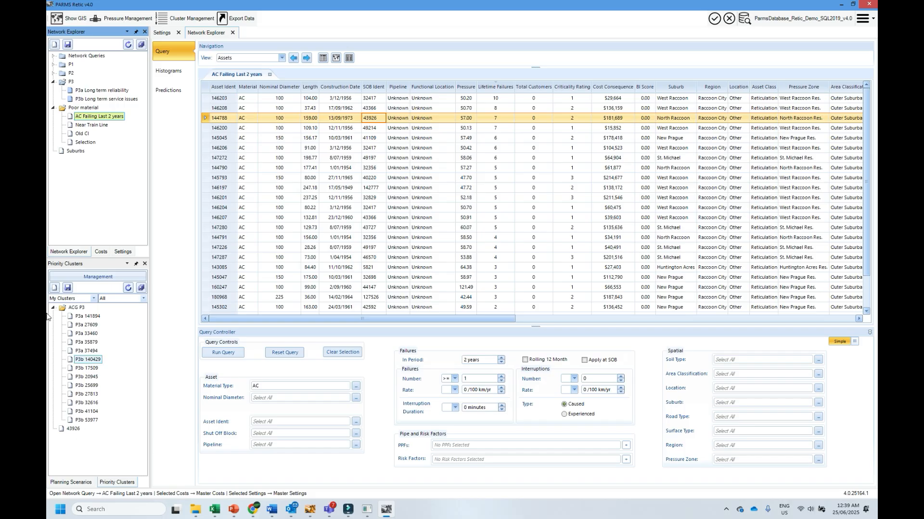
# - Create a new cluster and query the whole network for shut off blocks with more than 7 failures that are NOT In a Cluster SOB
pyautogui.click(54, 288)
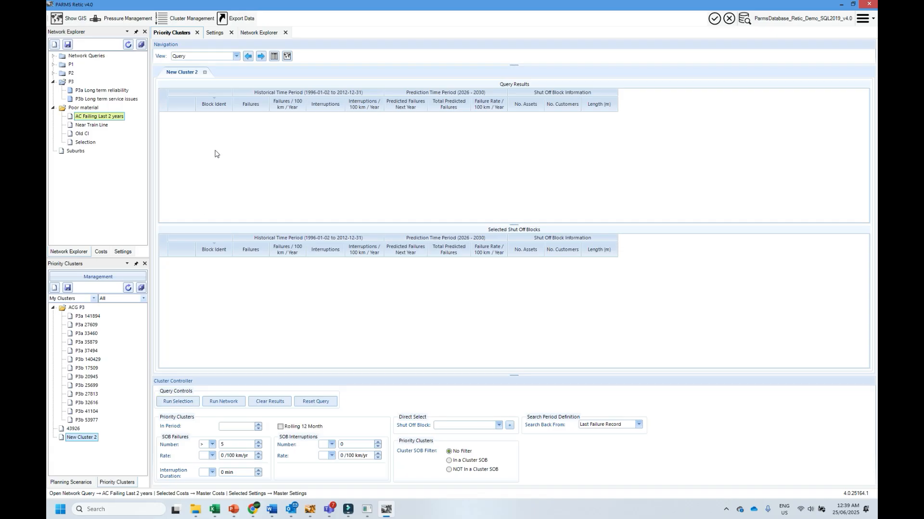
pyautogui.click(258, 32)
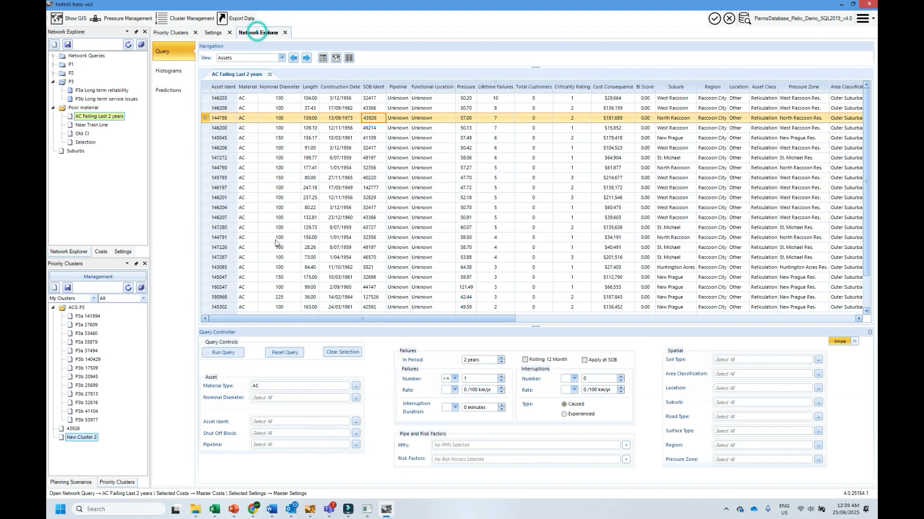
pyautogui.click(171, 32)
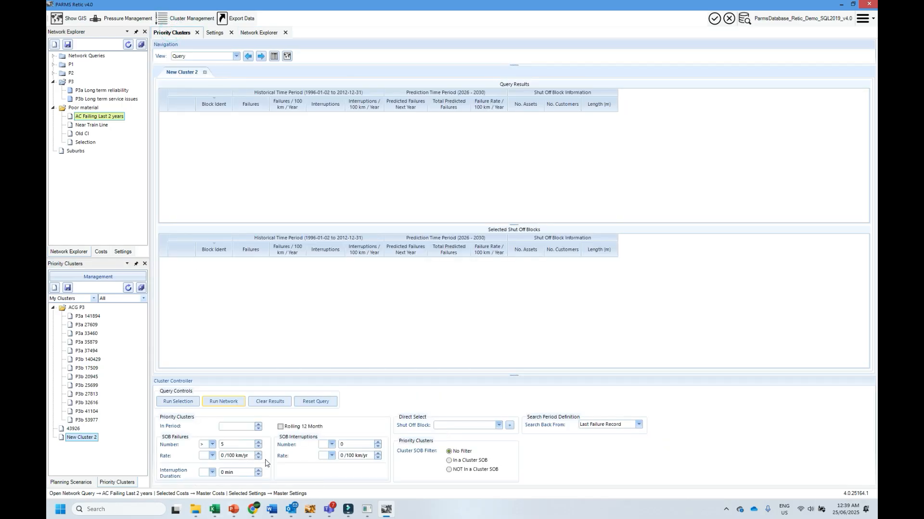
pyautogui.click(257, 442)
pyautogui.click(257, 442)
pyautogui.click(449, 470)
pyautogui.click(220, 402)
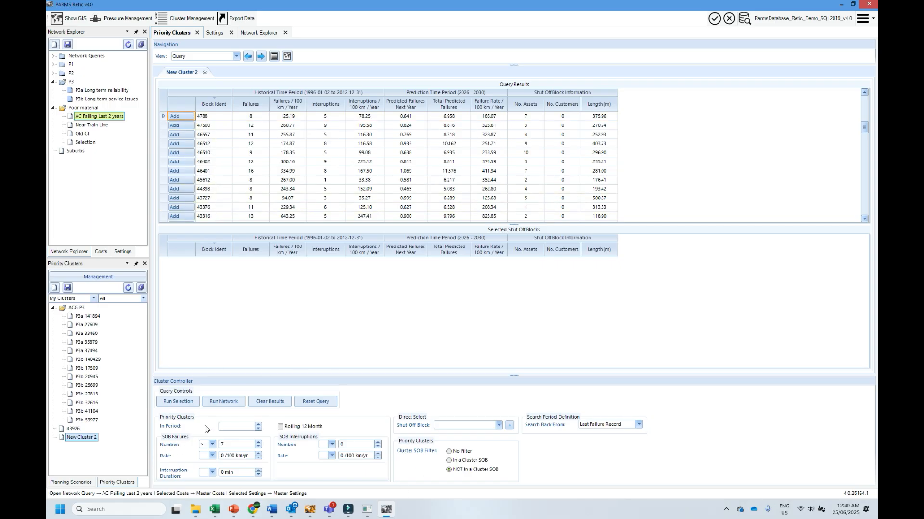
# - Sort the query results by number of failures, highest first, and add shut off block 20873 to the cluster
pyautogui.click(286, 110)
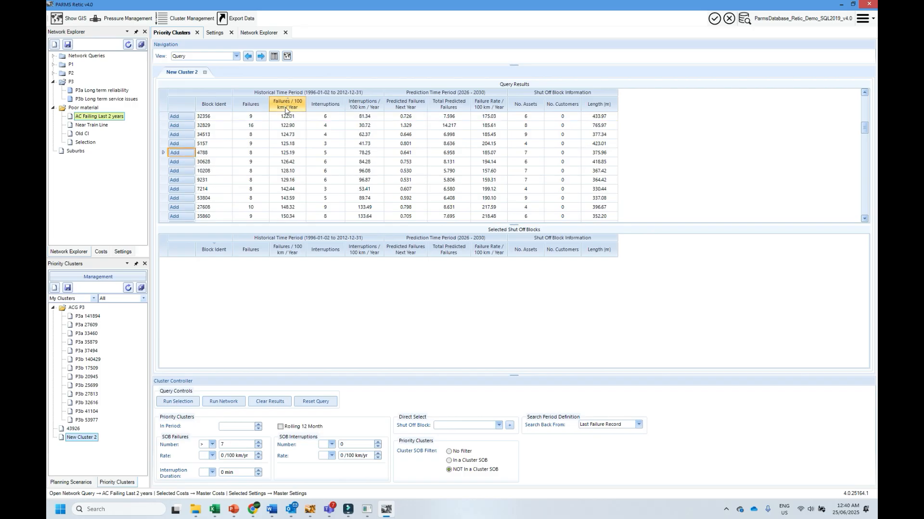
pyautogui.click(285, 108)
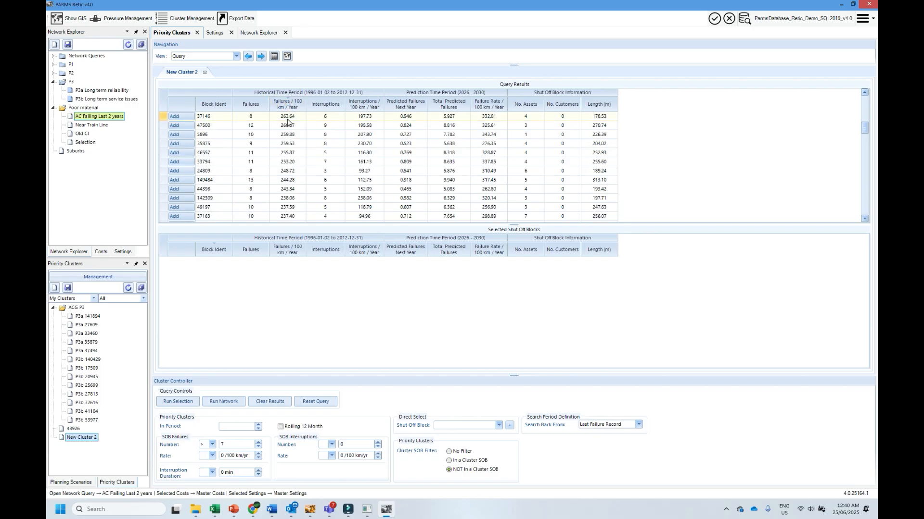
pyautogui.click(251, 104)
pyautogui.click(253, 104)
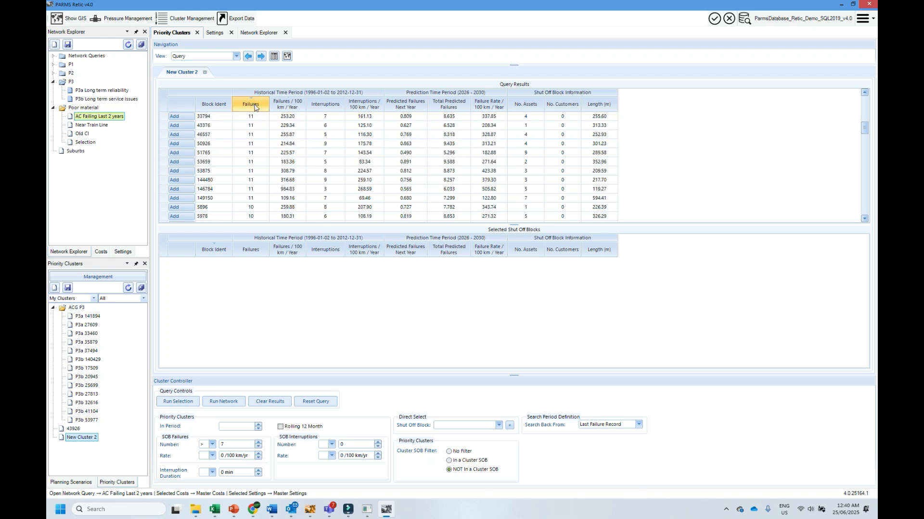
pyautogui.scroll(8, 283, 119)
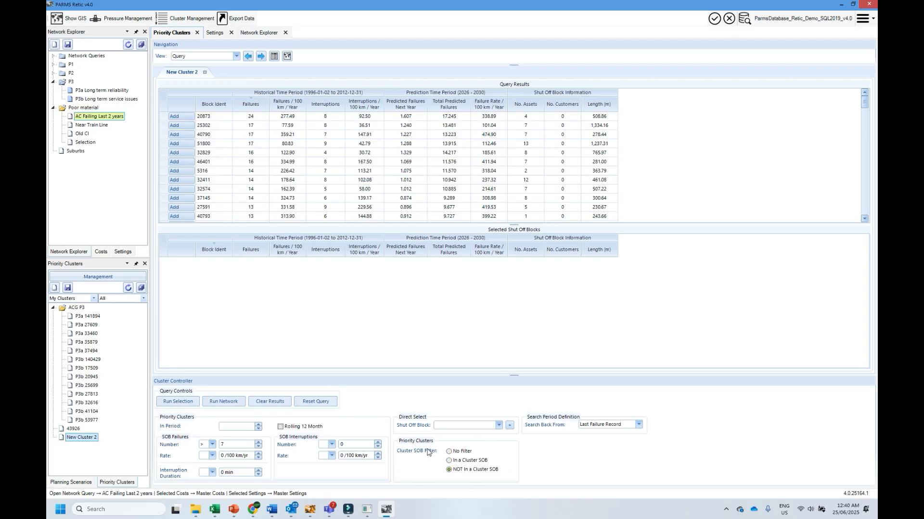
pyautogui.click(180, 117)
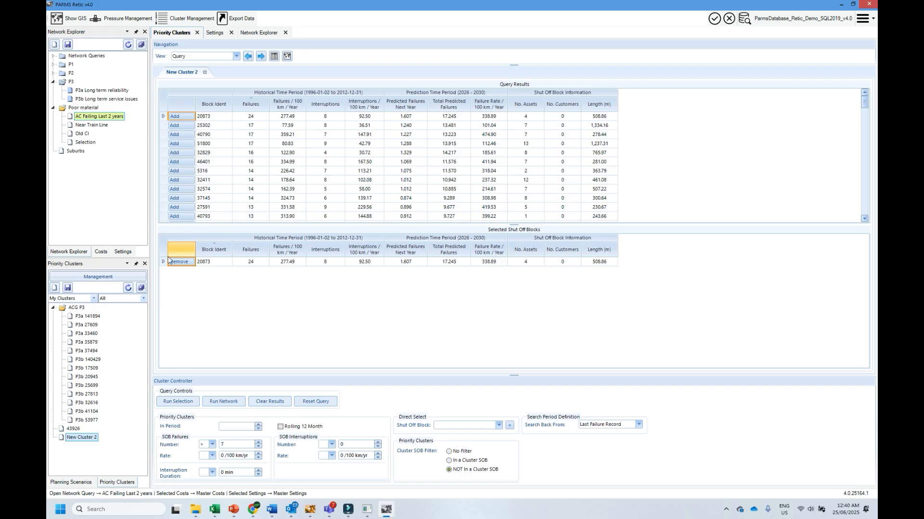
# - Open the new cluster's Define view and rename the cluster after its block ident, 20873
pyautogui.click(260, 56)
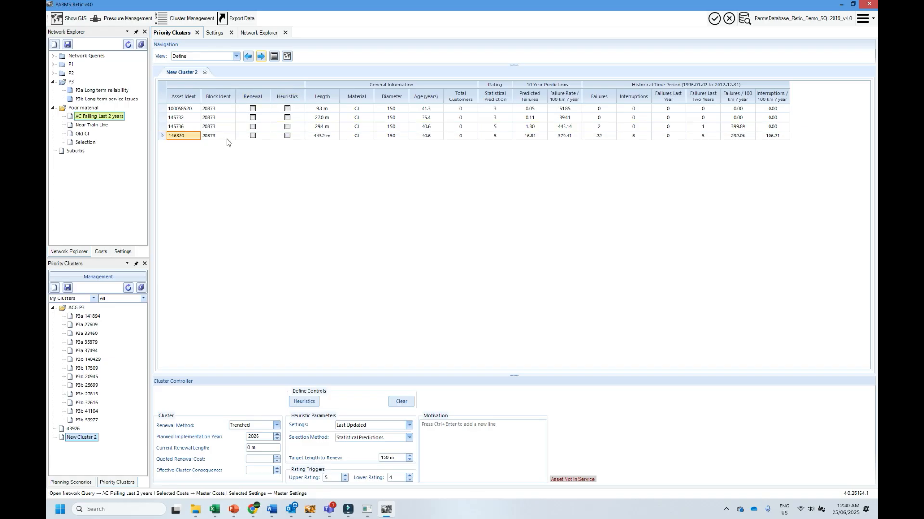
pyautogui.rightClick(214, 108)
pyautogui.click(236, 128)
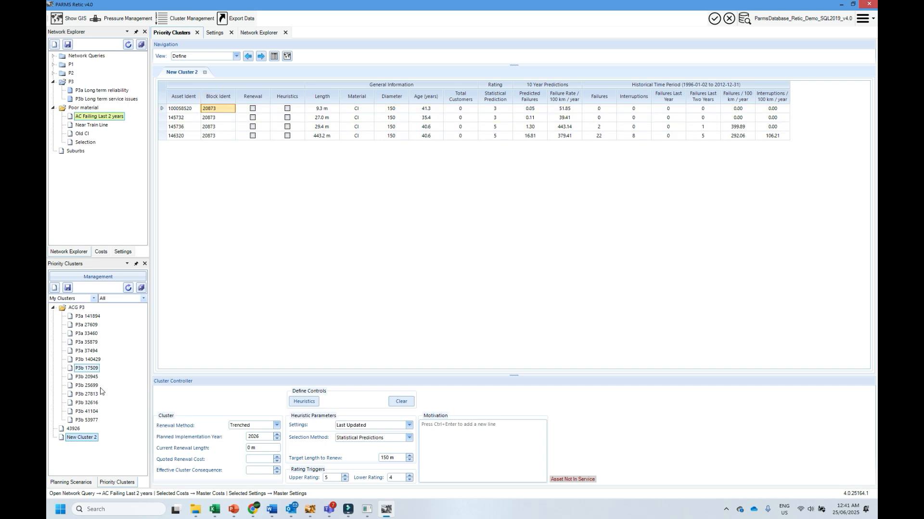
pyautogui.rightClick(87, 438)
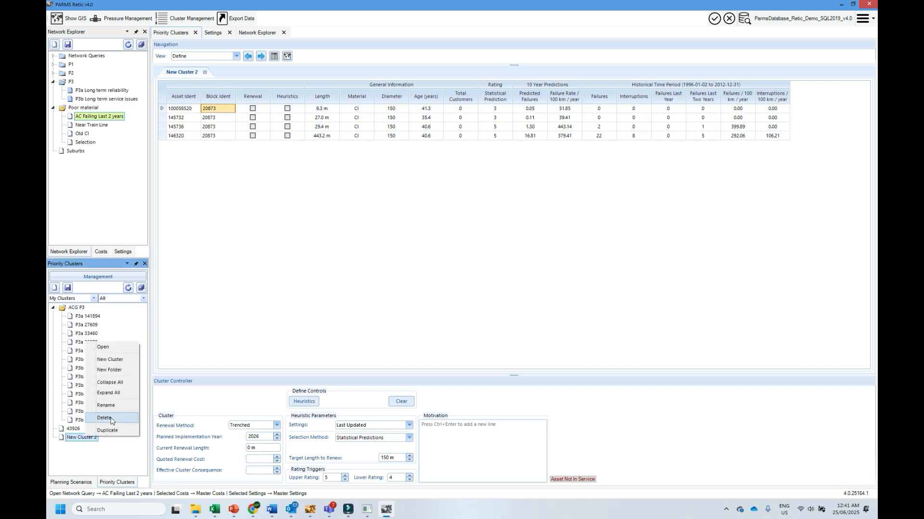
pyautogui.click(106, 405)
pyautogui.write('20873')
pyautogui.press('Return')
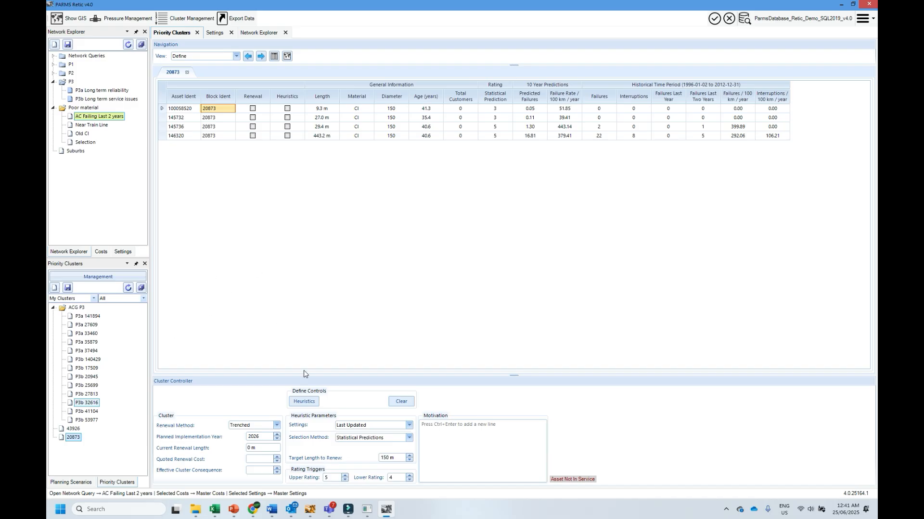
# - Run the heuristics with statistical predictions to select cluster 20873's renewal assets, and sort the assets by predicted failure rate in descending order
pyautogui.click(304, 402)
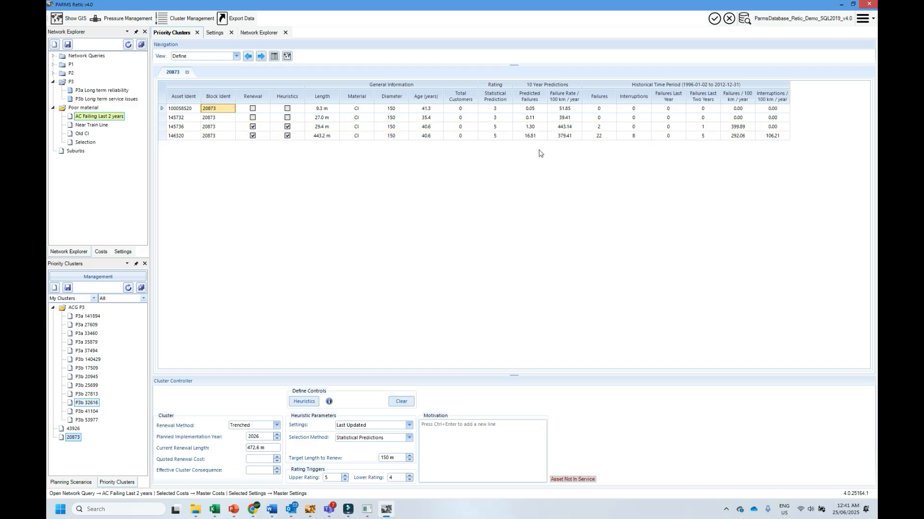
pyautogui.click(564, 96)
pyautogui.click(564, 96)
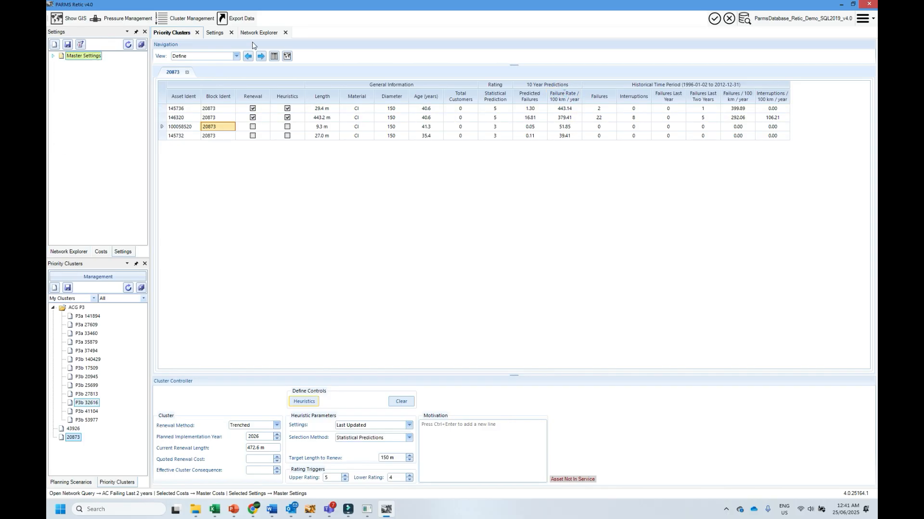
# - Check the Statistical Predictions likelihood rating bands in the Master Settings and return to the cluster
pyautogui.click(212, 33)
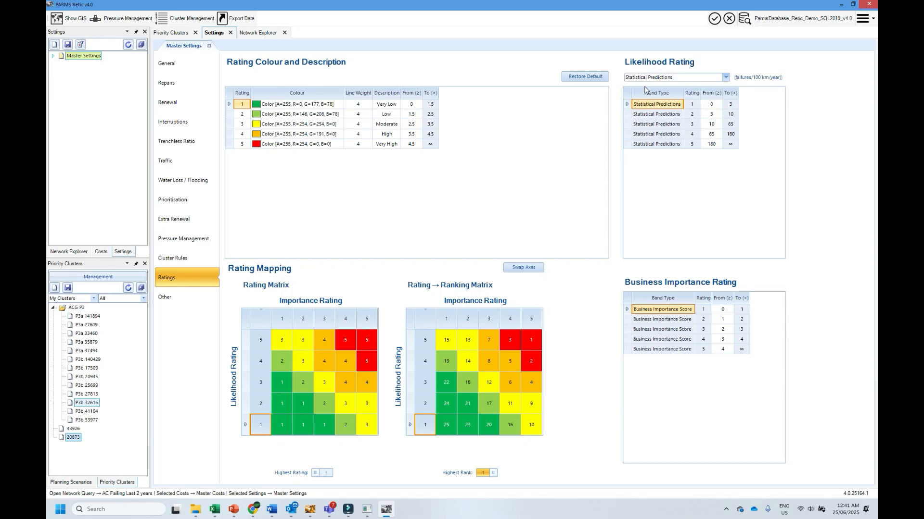
pyautogui.click(173, 33)
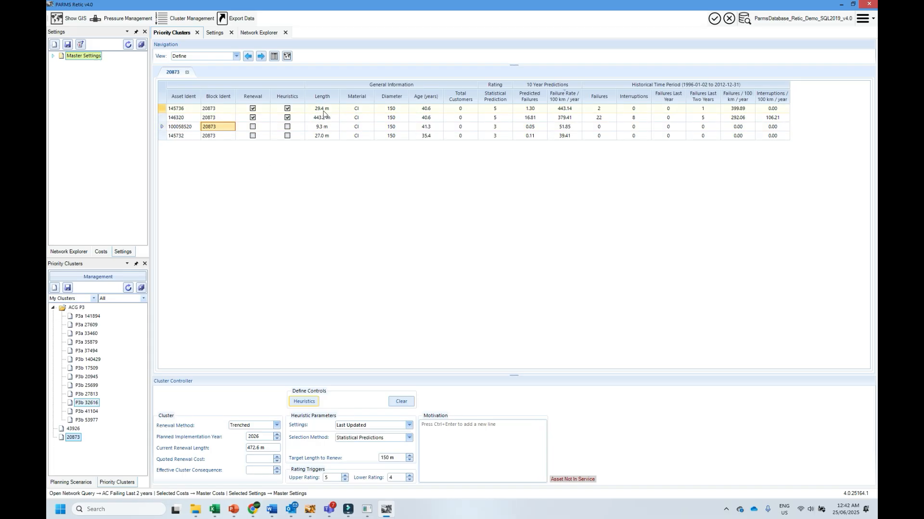
# - Display cluster 20873 on the map and inspect the details of assets 146320 and 145732
pyautogui.click(248, 57)
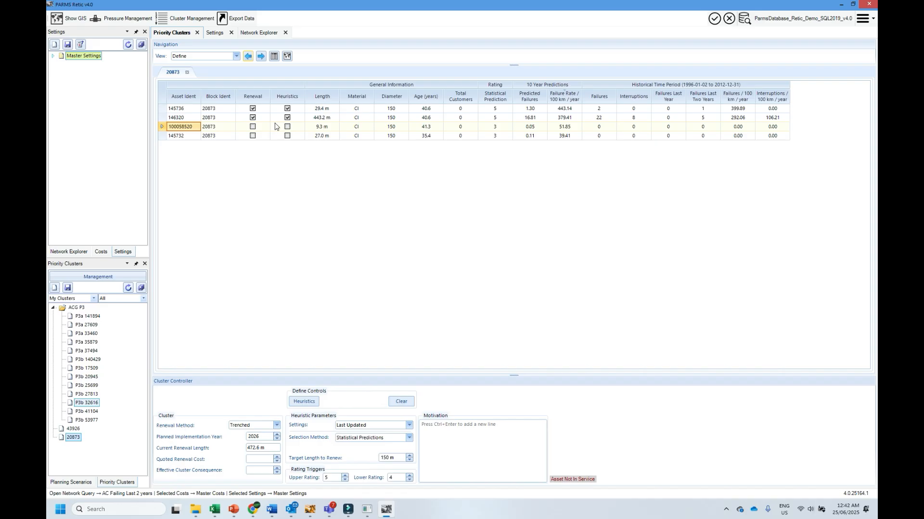
pyautogui.click(260, 56)
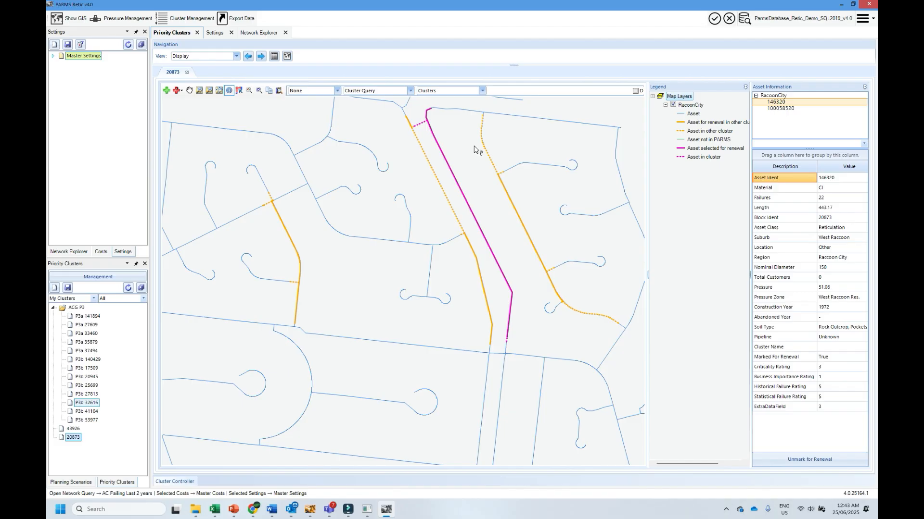
pyautogui.click(420, 125)
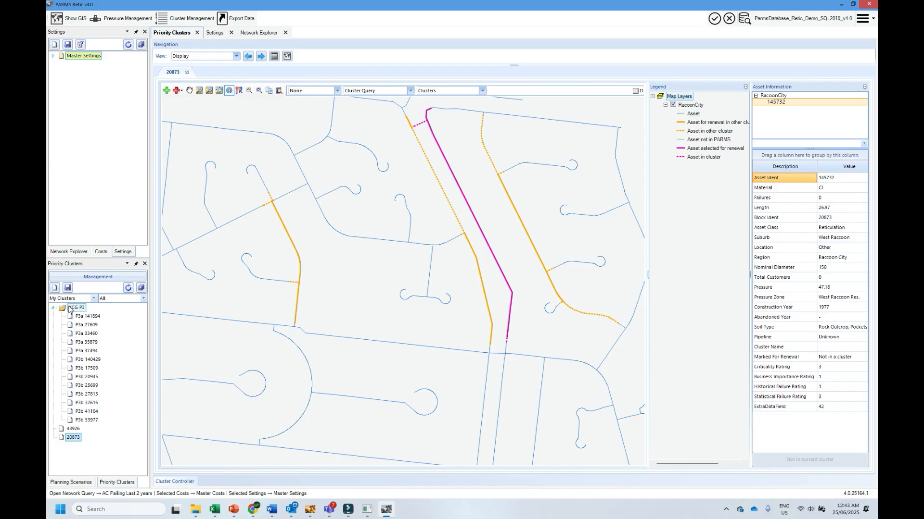
# - Save cluster 20873 and mark its asset 145732 for renewal
pyautogui.click(67, 288)
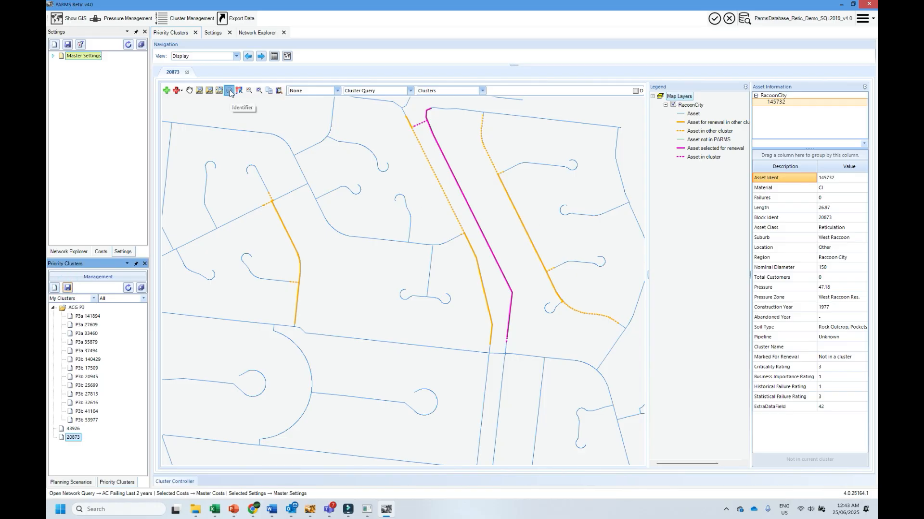
pyautogui.click(422, 126)
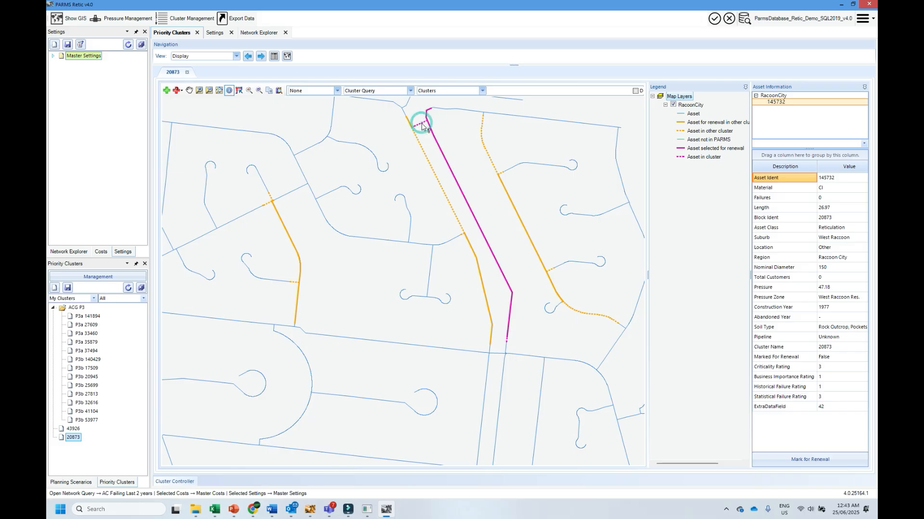
pyautogui.click(822, 461)
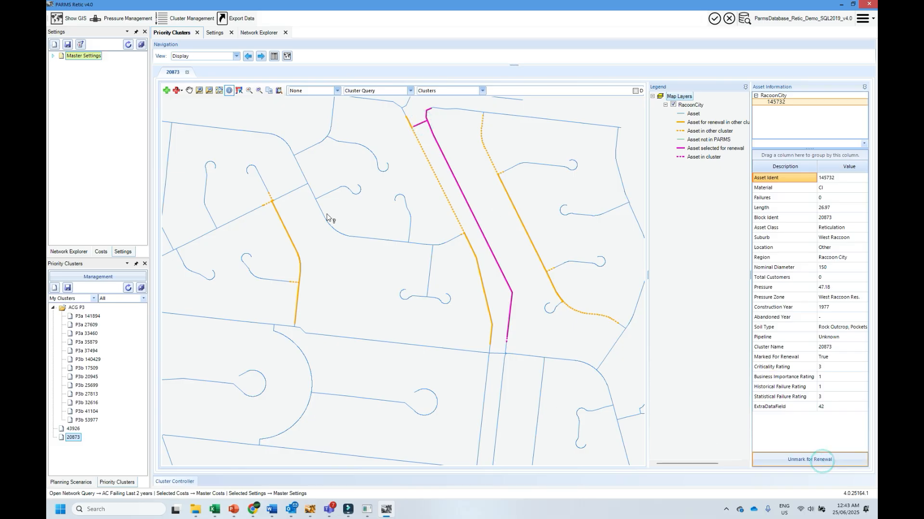
# - Mark the short unselected asset 100058520 at the southern end of cluster 20873 for renewal
pyautogui.click(198, 91)
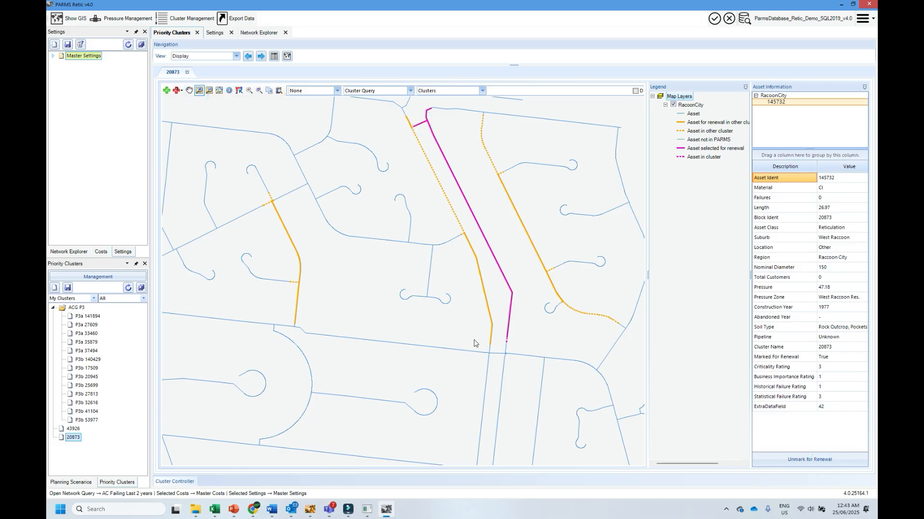
pyautogui.moveTo(495, 329); pyautogui.dragTo(508, 344)
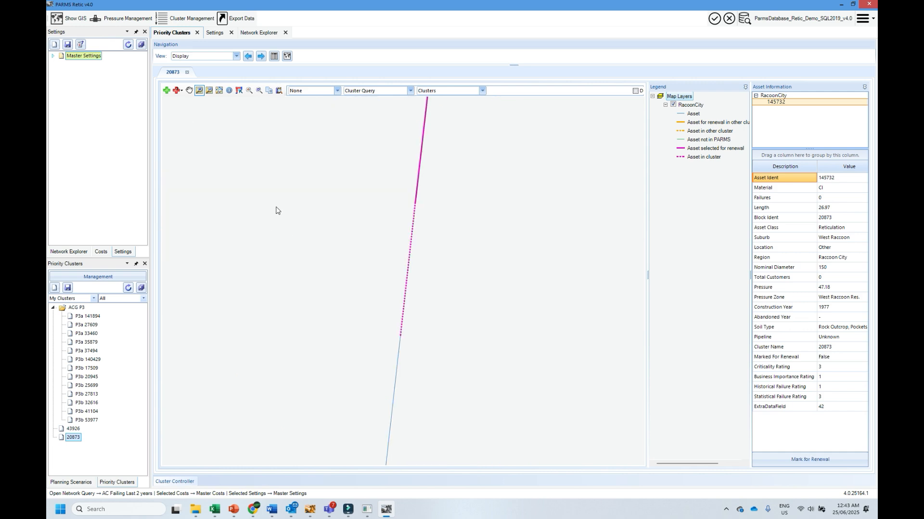
pyautogui.click(229, 91)
pyautogui.click(405, 271)
pyautogui.click(827, 457)
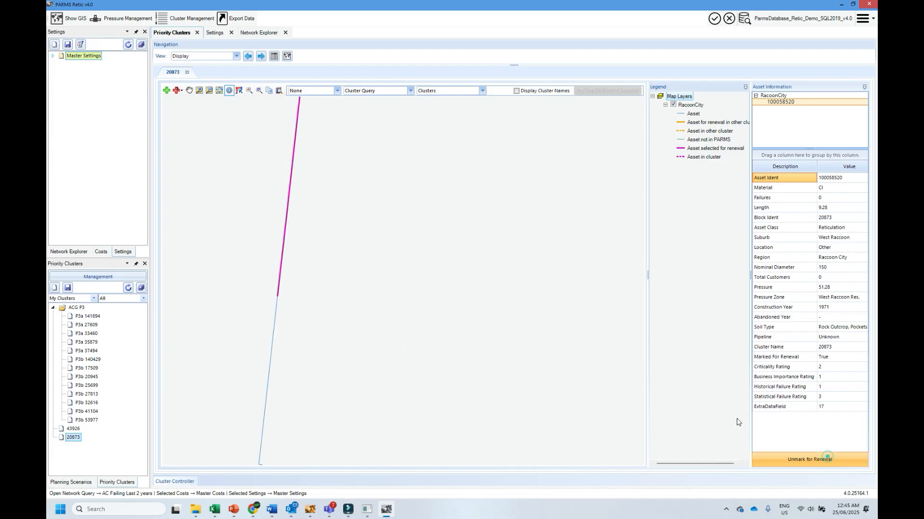
pyautogui.click(257, 91)
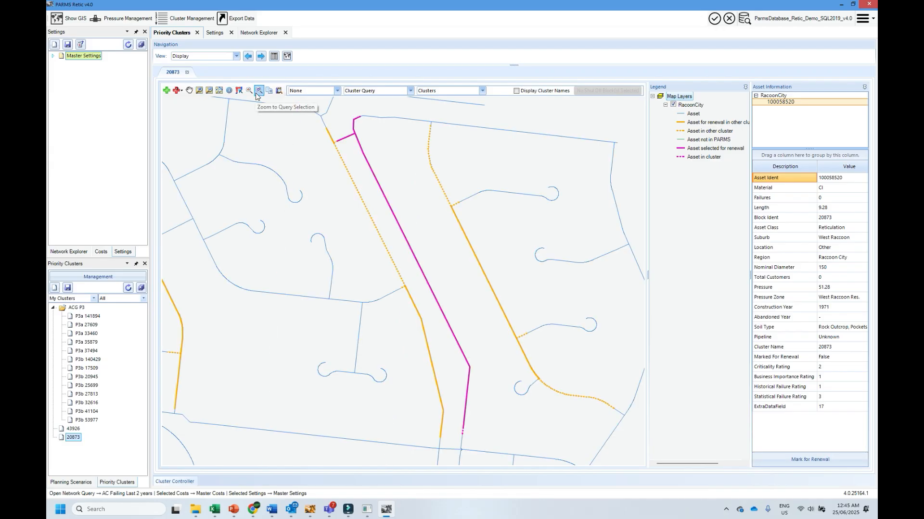
# - Return to cluster 20873's Query view, open Cluster Management's prioritisation list and recalculate it
pyautogui.click(247, 56)
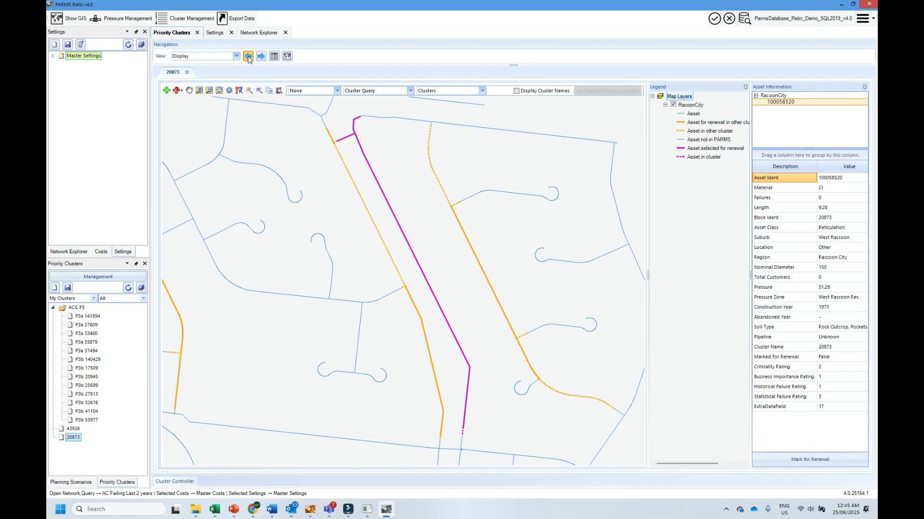
pyautogui.click(252, 127)
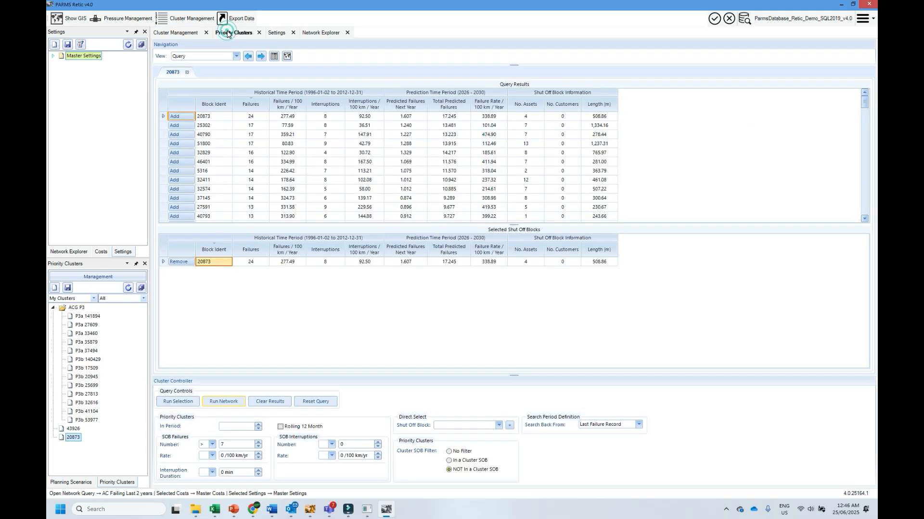
pyautogui.click(187, 18)
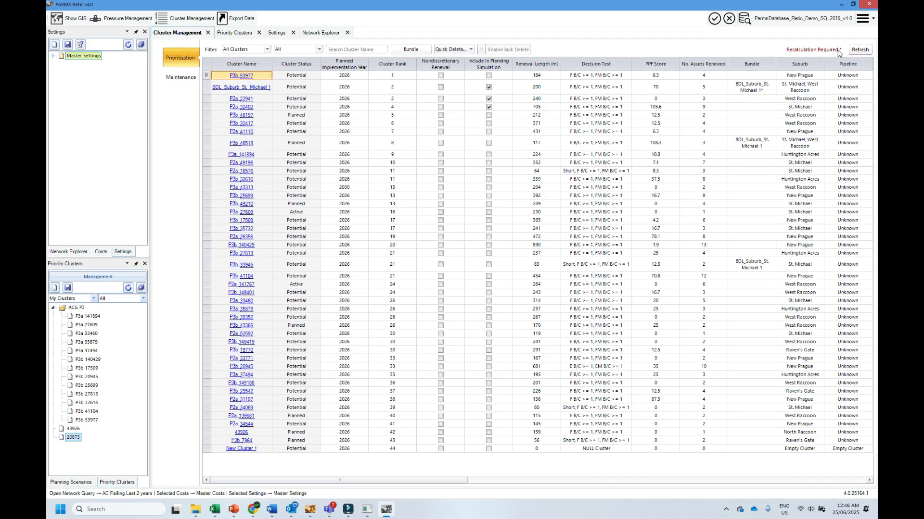
pyautogui.click(860, 50)
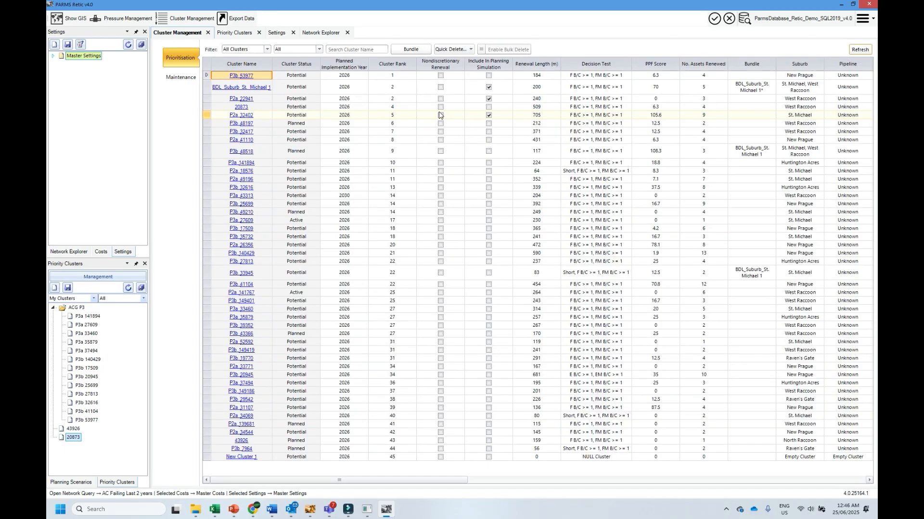
# - Filter the prioritisation list by cluster name 20873 to check its rank, and clear the filter
pyautogui.click(346, 51)
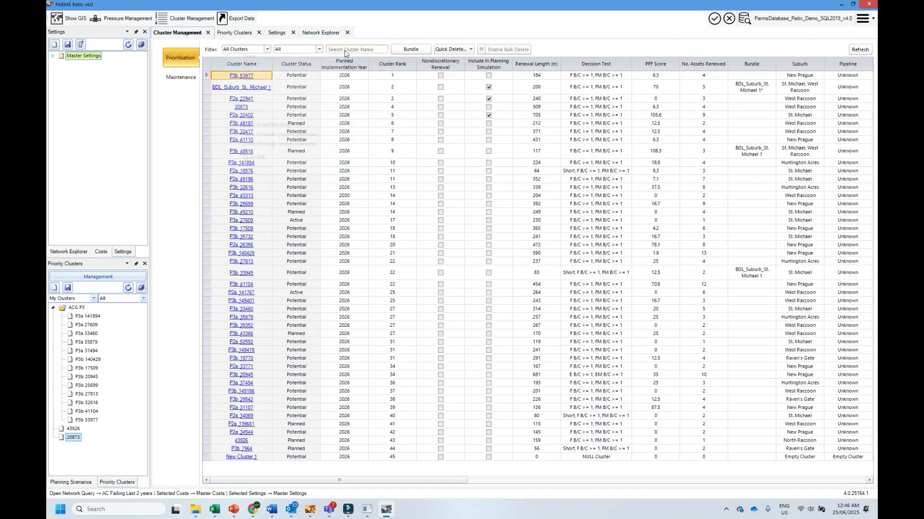
pyautogui.rightClick(345, 51)
pyautogui.click(301, 87)
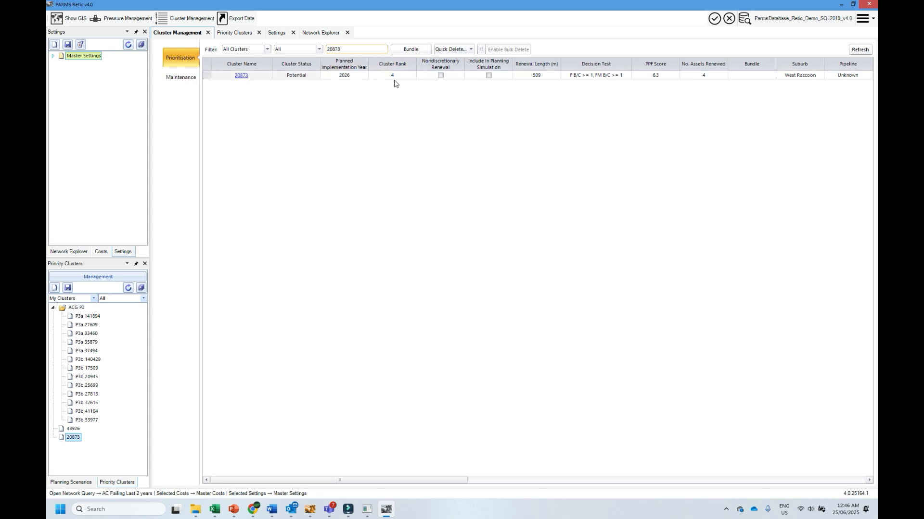
pyautogui.hotkey('ctrl', 'a')
pyautogui.press('BackSpace')
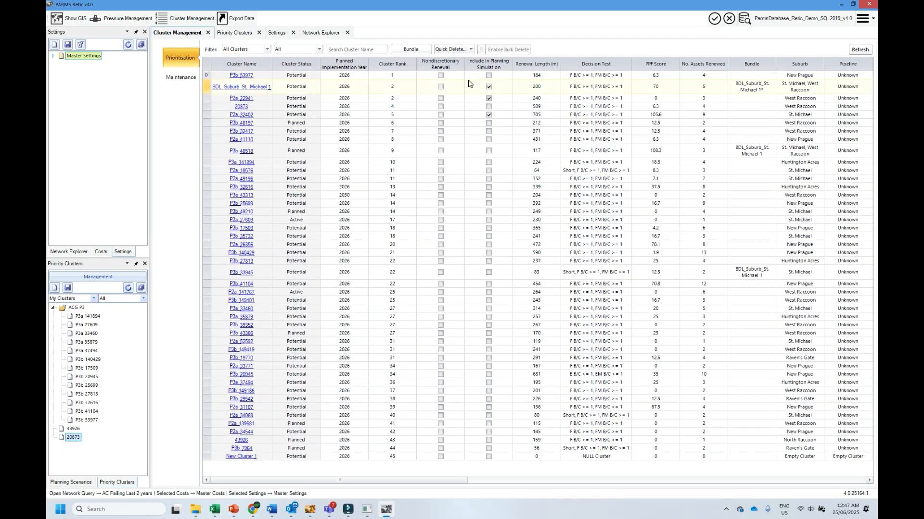
# - Enable bulk delete and flag all clusters from P3b_53977 down to P3b_27813 for deletion in one change
pyautogui.click(499, 48)
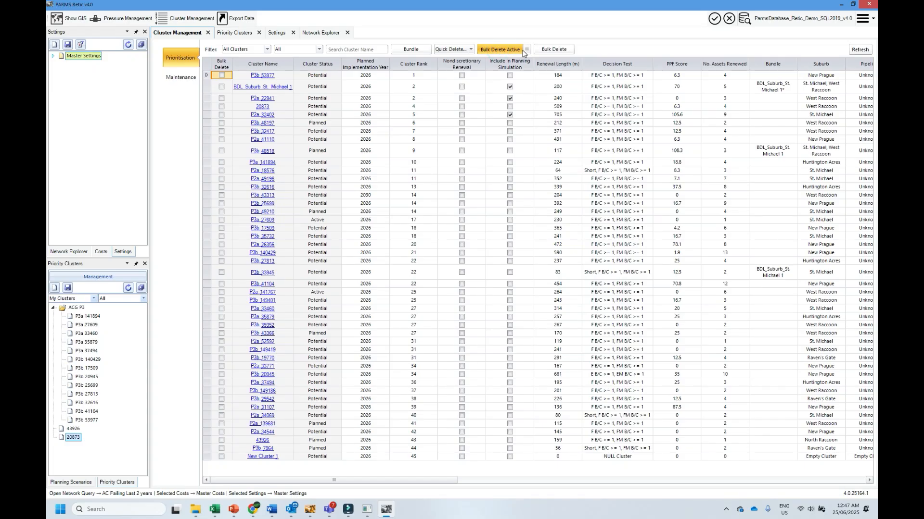
pyautogui.click(507, 52)
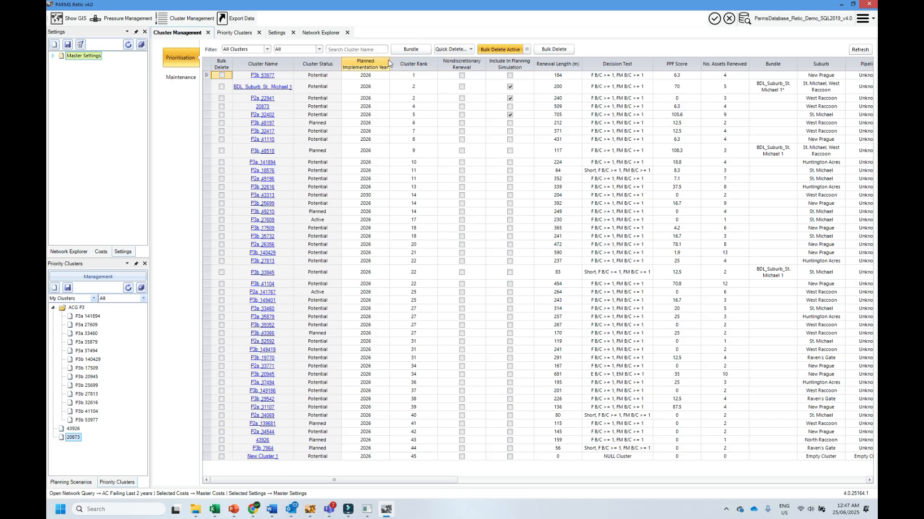
pyautogui.moveTo(228, 77); pyautogui.dragTo(224, 262)
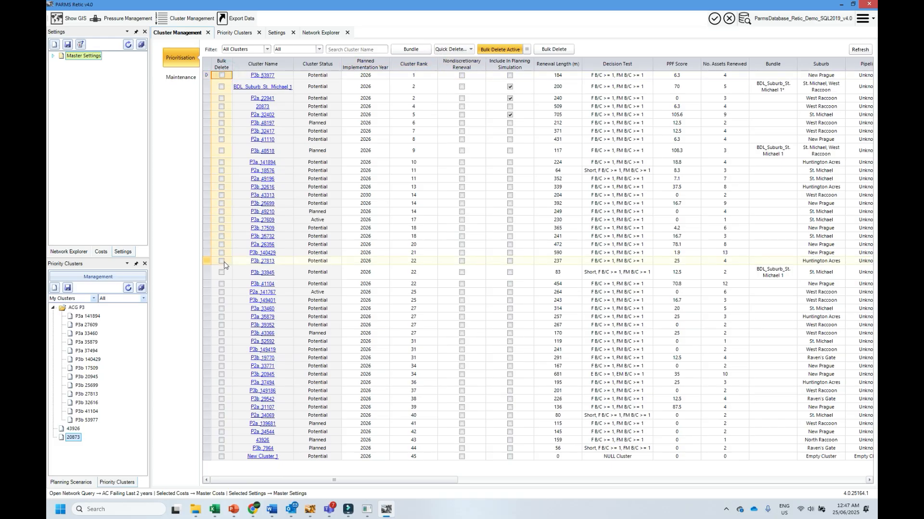
pyautogui.rightClick(228, 261)
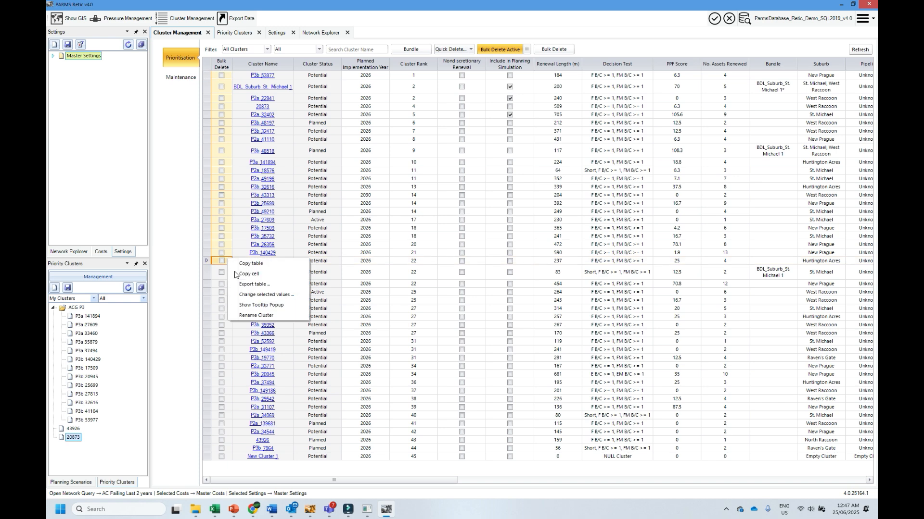
pyautogui.click(265, 295)
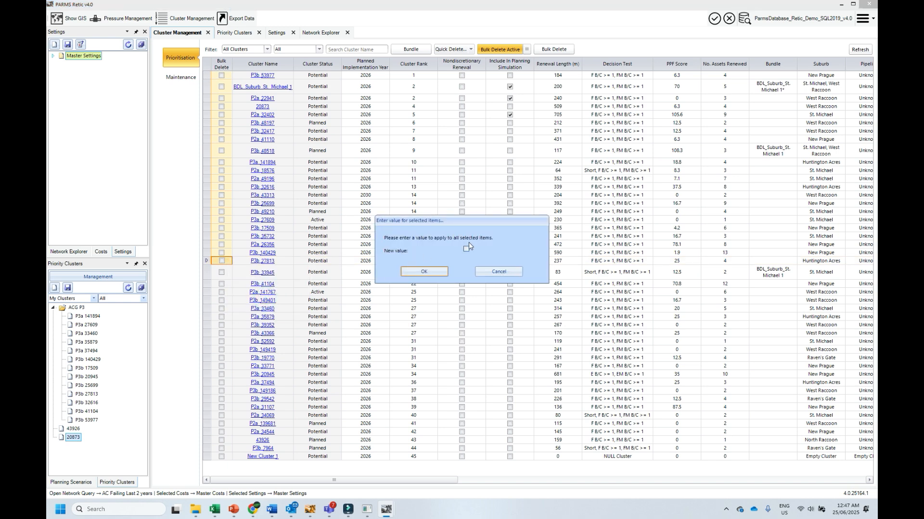
pyautogui.click(466, 250)
pyautogui.click(421, 271)
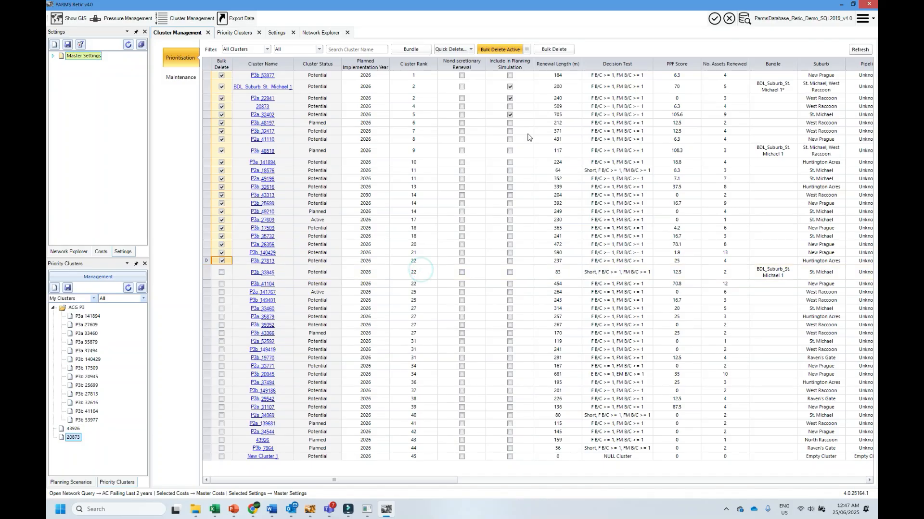
# - Bulk delete the flagged clusters and recalculate the prioritisation list
pyautogui.click(552, 49)
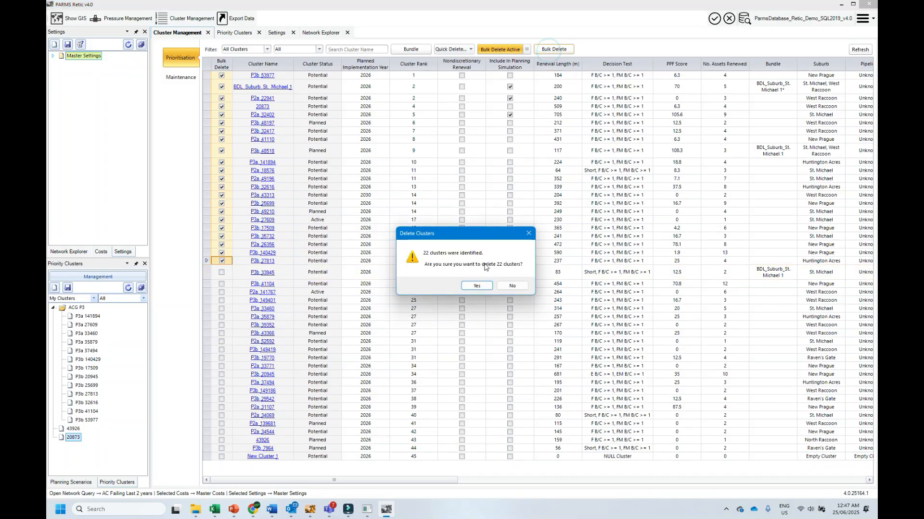
pyautogui.click(477, 286)
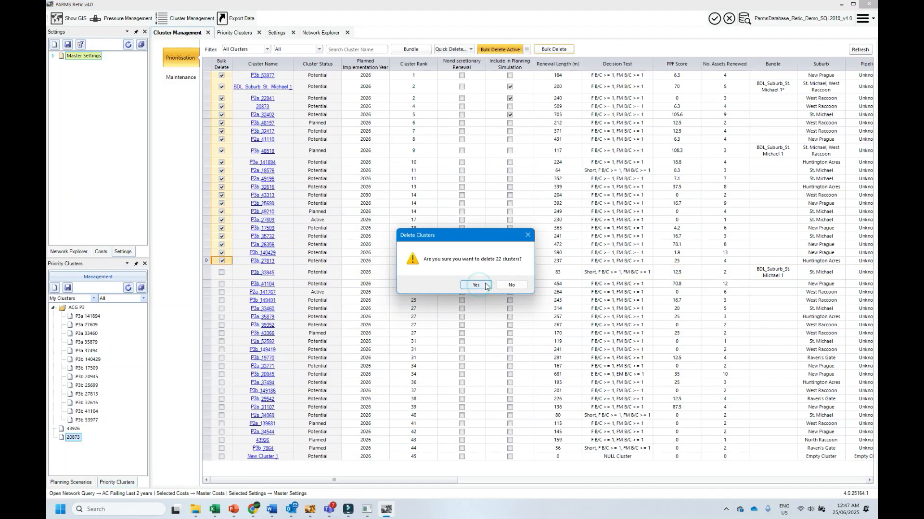
pyautogui.click(478, 284)
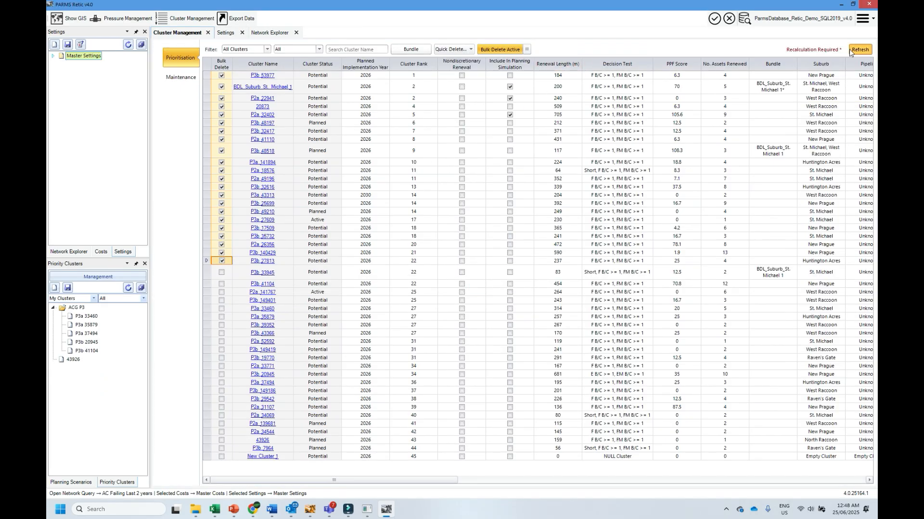
pyautogui.click(849, 49)
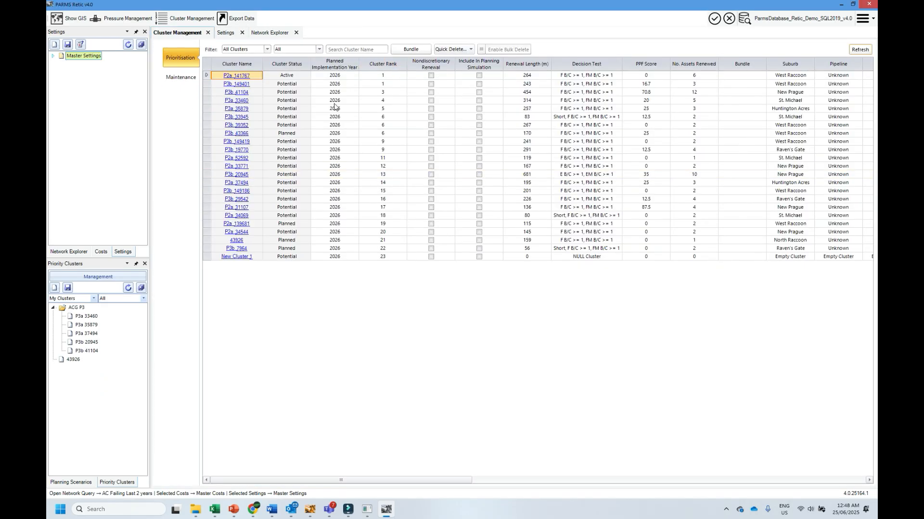